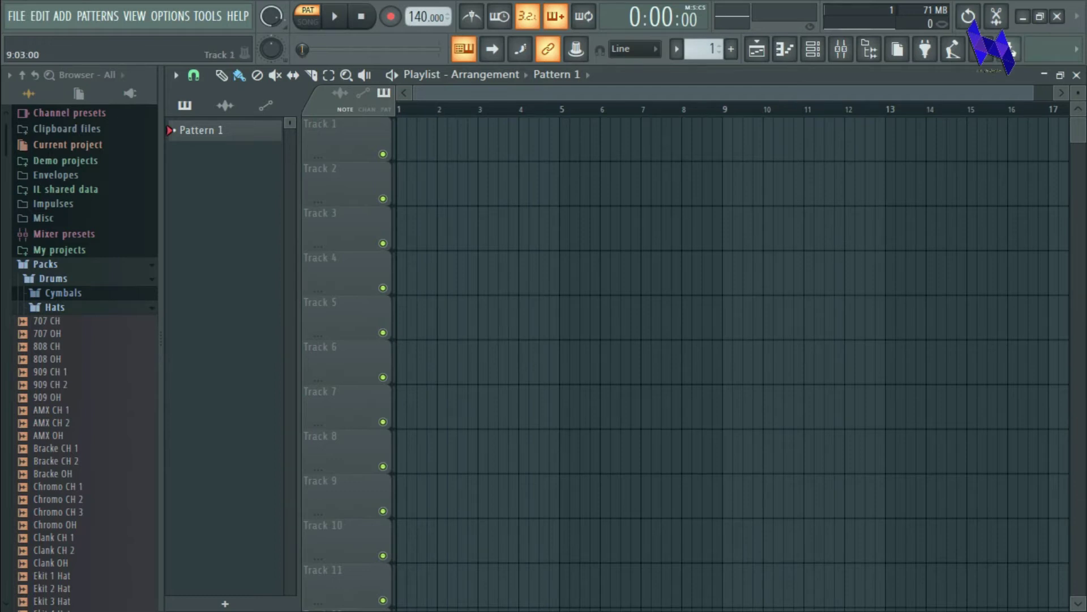
# - Collapse the Hats and Hi Hats sample folders in the browser
pyautogui.click(136, 307)
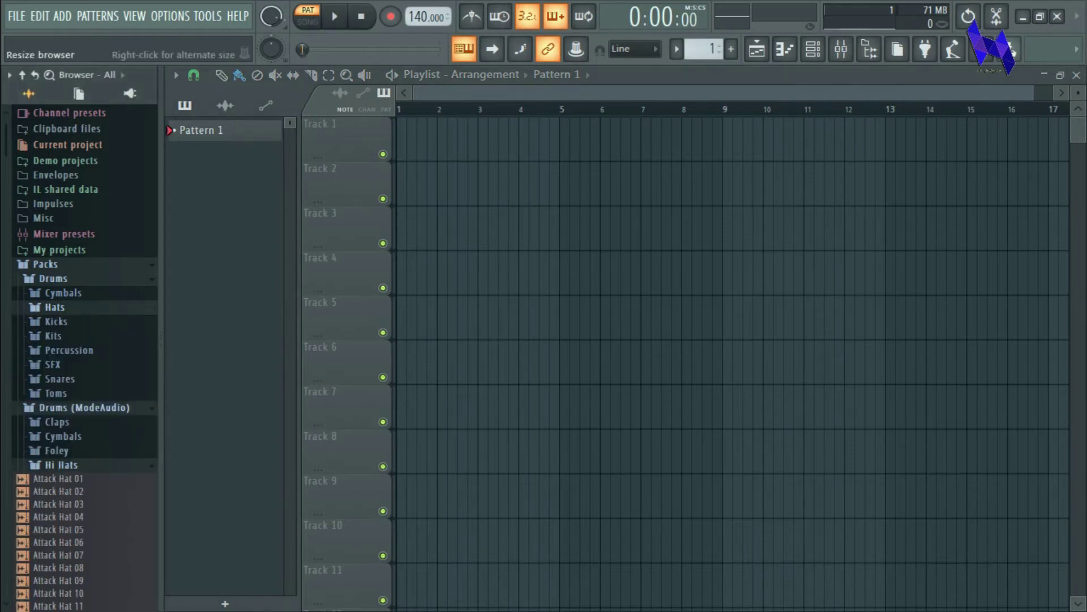
pyautogui.click(61, 465)
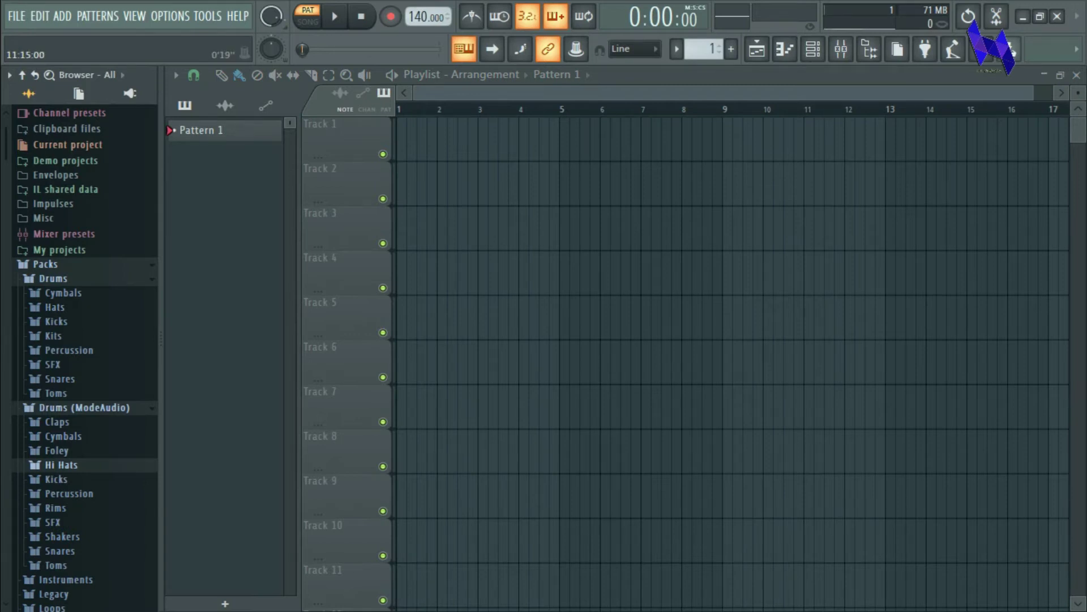
# - Show the channel rack, add an FL Keys channel to it, and close the instrument's window
pyautogui.click(812, 49)
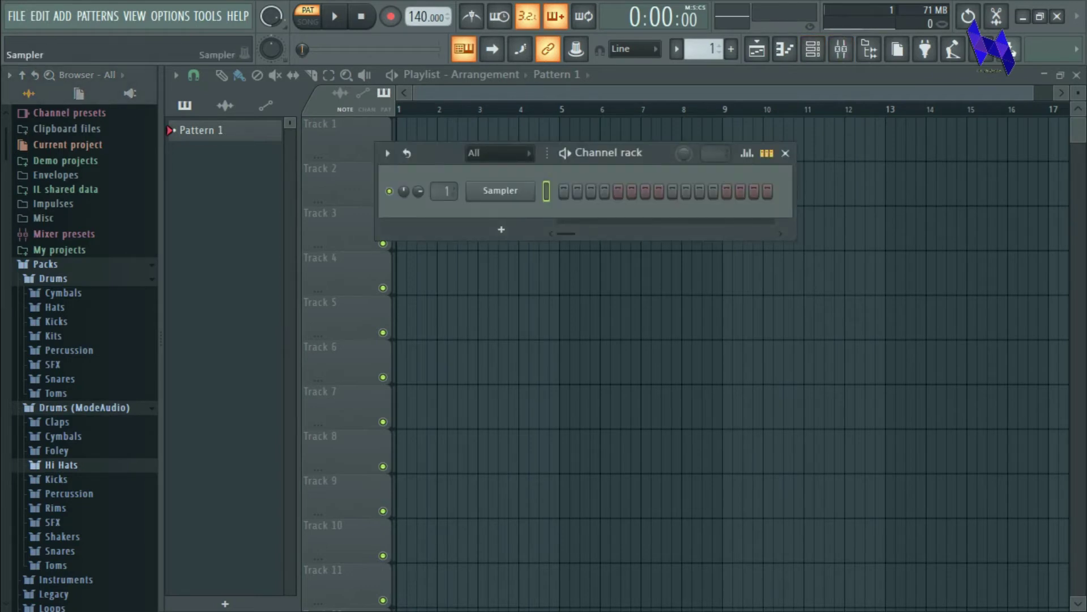
pyautogui.click(62, 16)
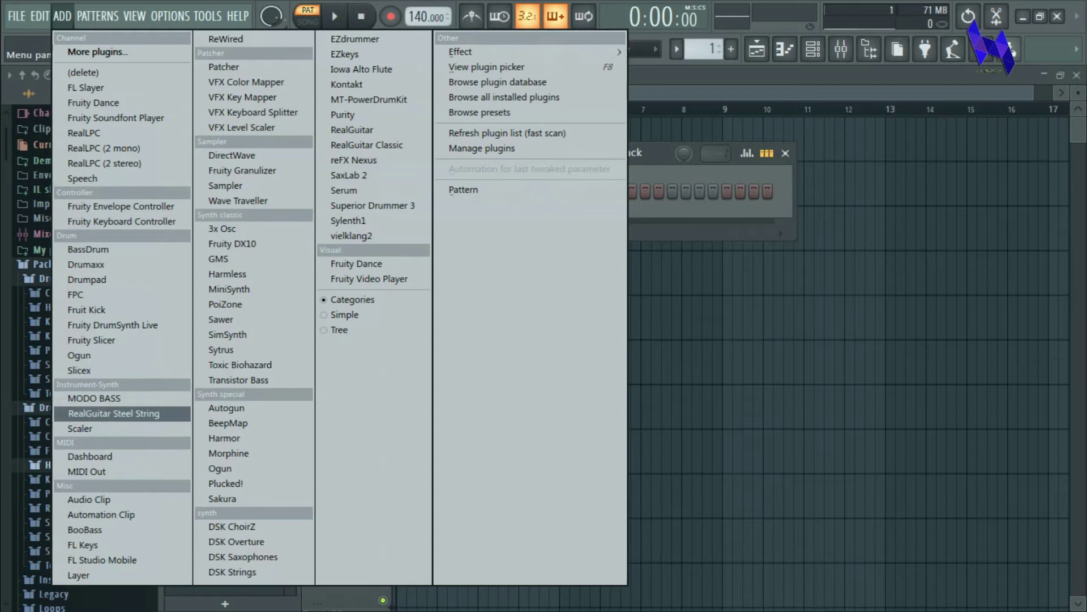
pyautogui.click(85, 544)
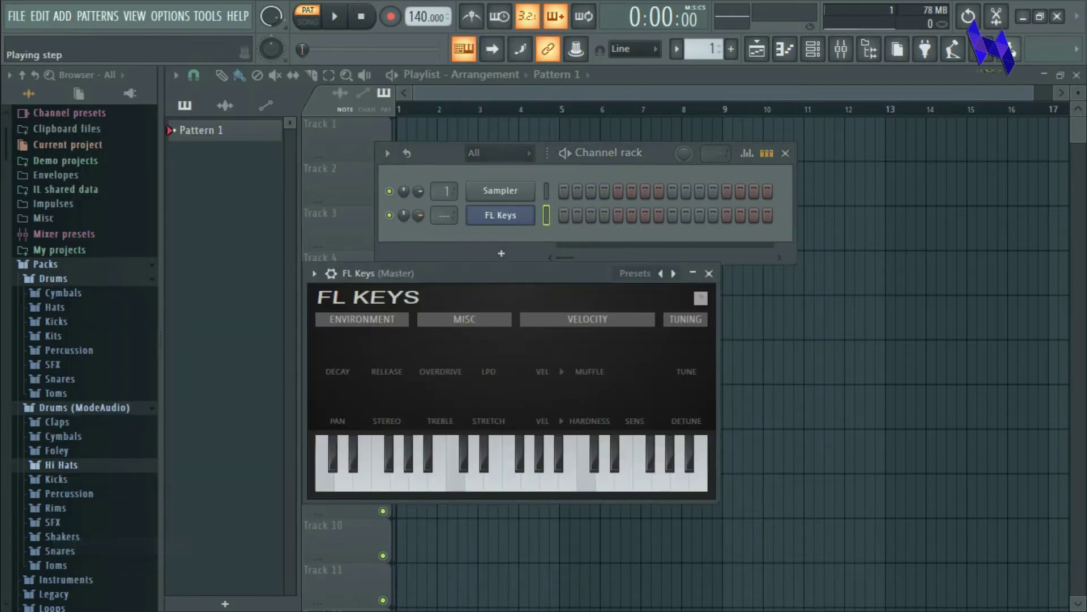
pyautogui.click(707, 274)
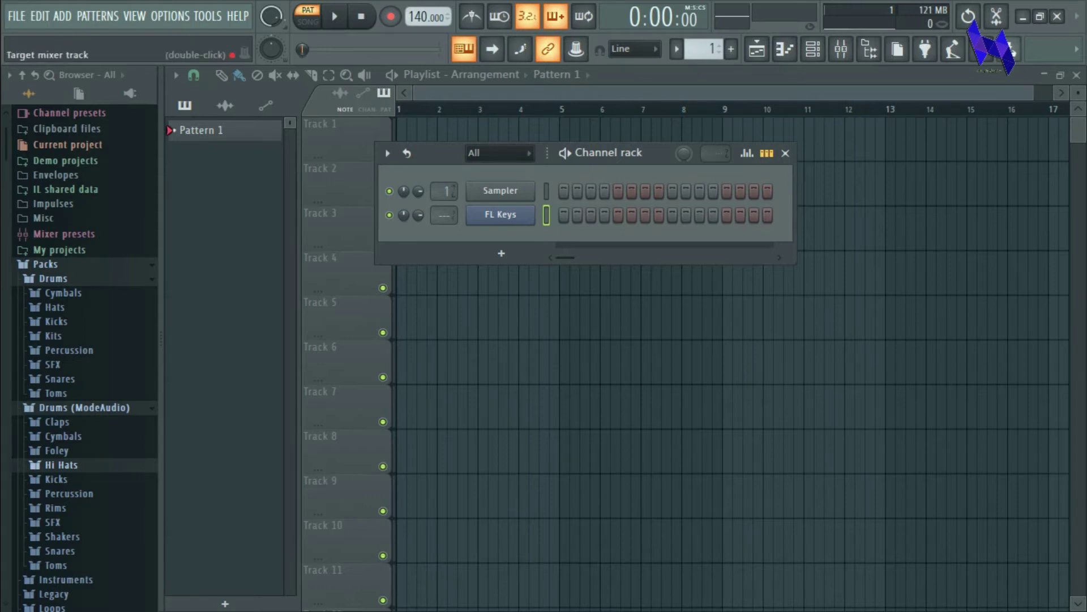
pyautogui.click(389, 191)
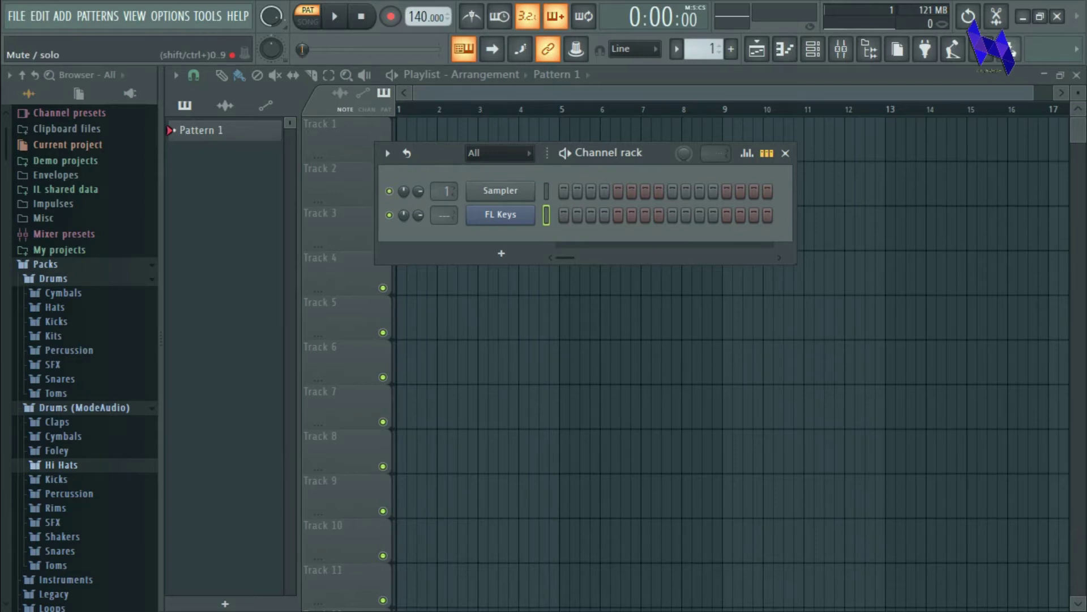
pyautogui.click(501, 191)
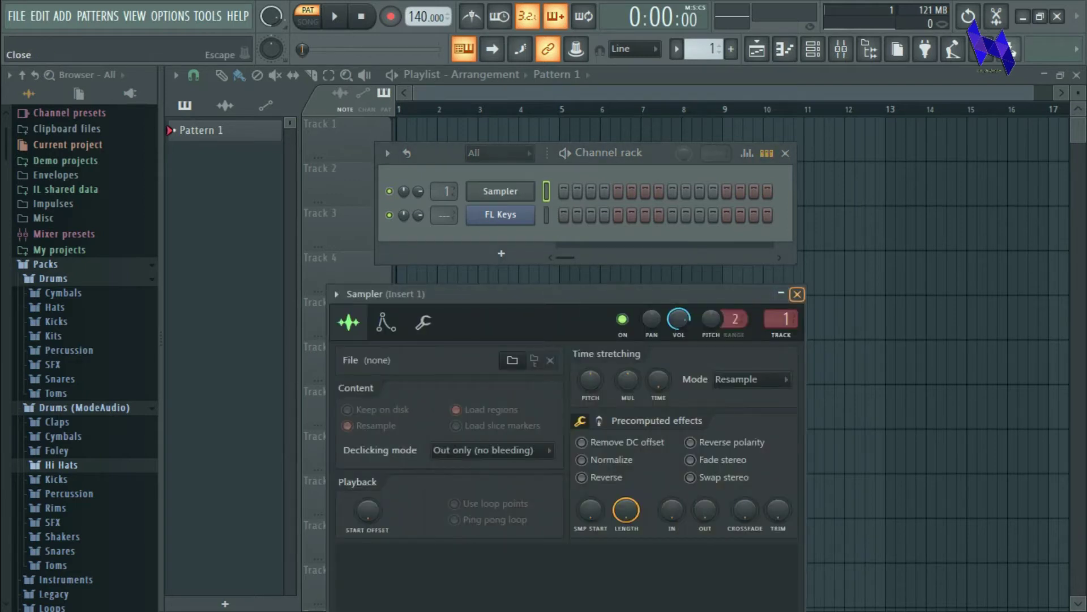
pyautogui.click(797, 294)
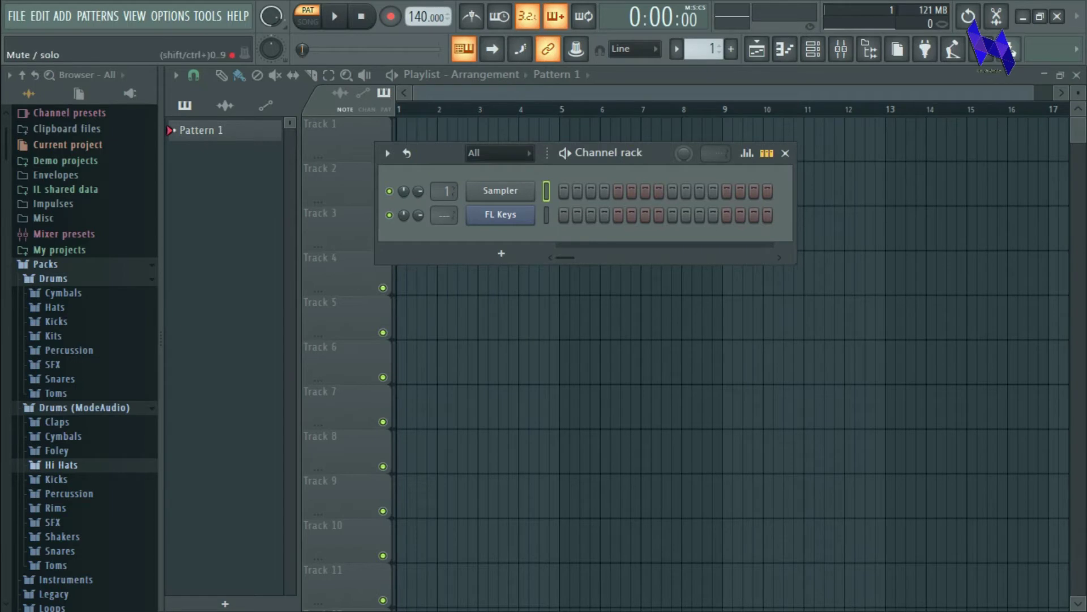
# - Open the Sampler channel's piano roll with the C5 to C6 octave in view
pyautogui.rightClick(493, 190)
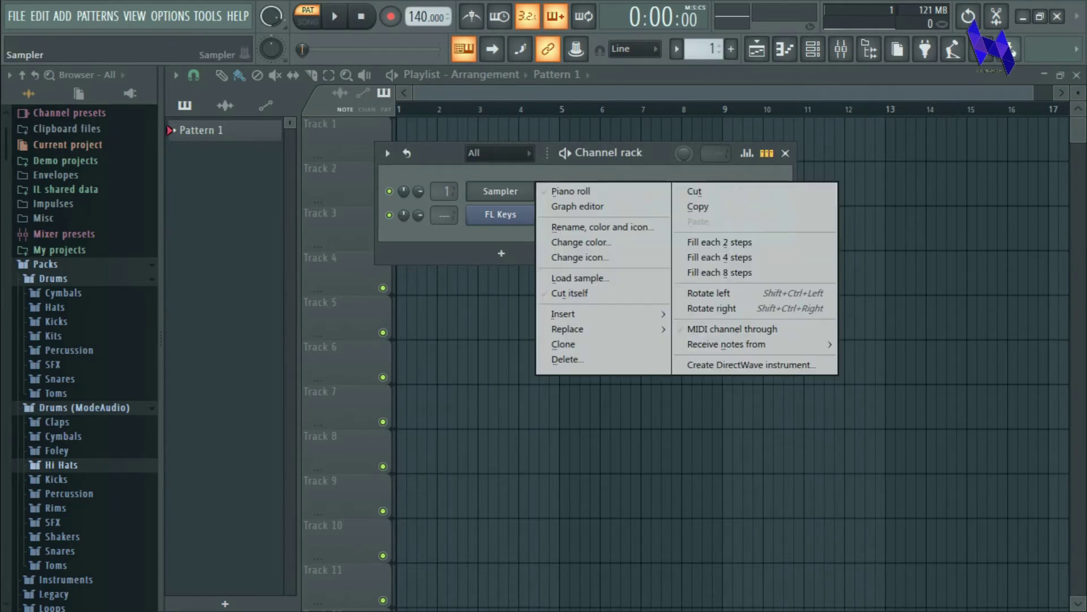
pyautogui.click(498, 189)
pyautogui.scroll(-3, 283, 213)
pyautogui.scroll(5, 283, 213)
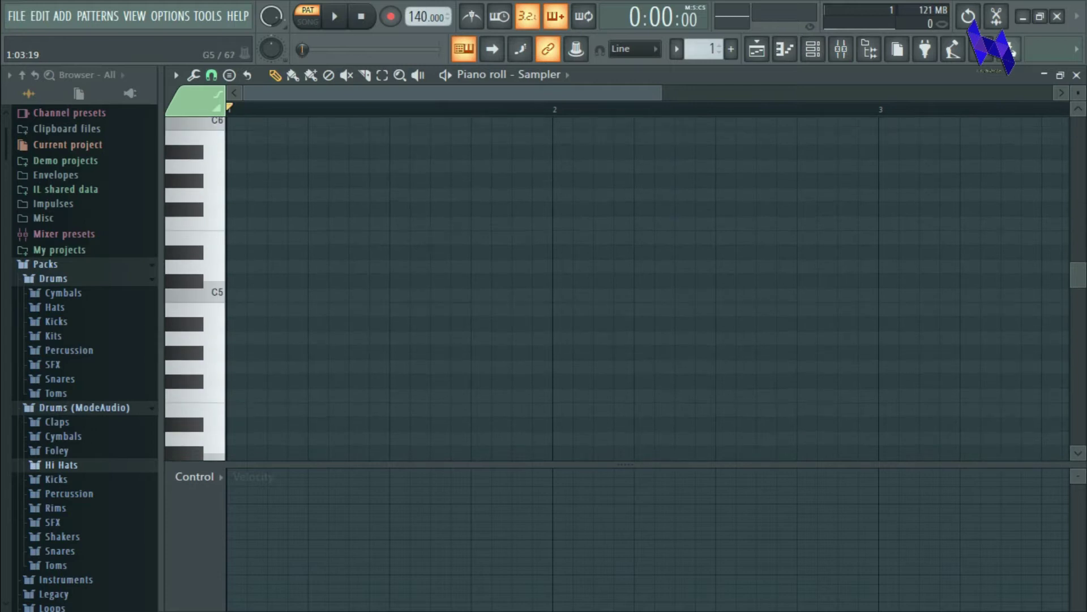
pyautogui.scroll(-2, 286, 198)
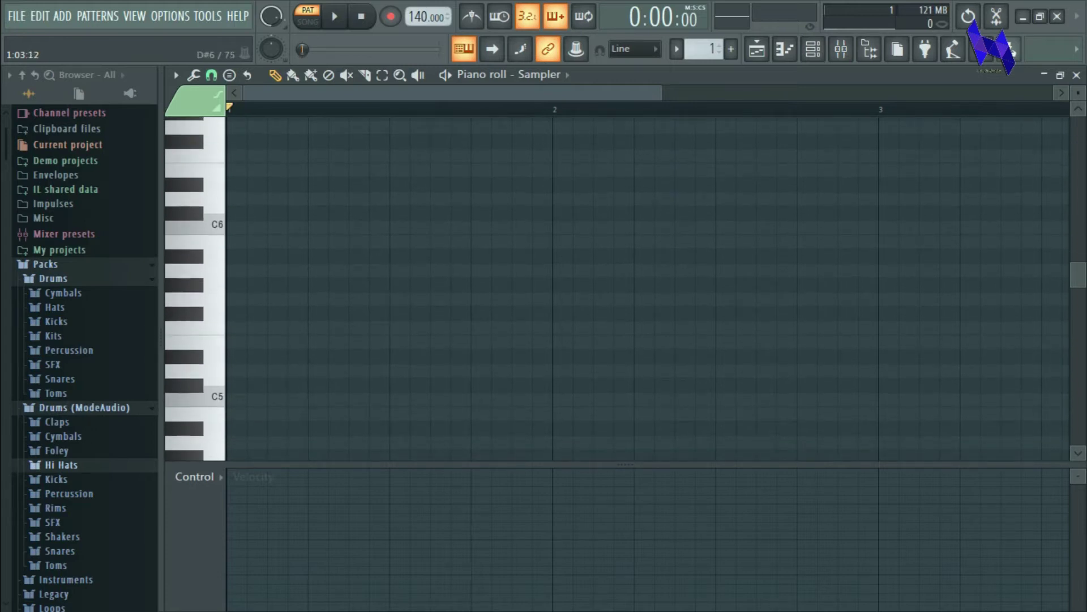
# - Stamp the Major Pentatonic scale from C5 at the start of bar 1 and lengthen its notes to one full bar
pyautogui.click(230, 74)
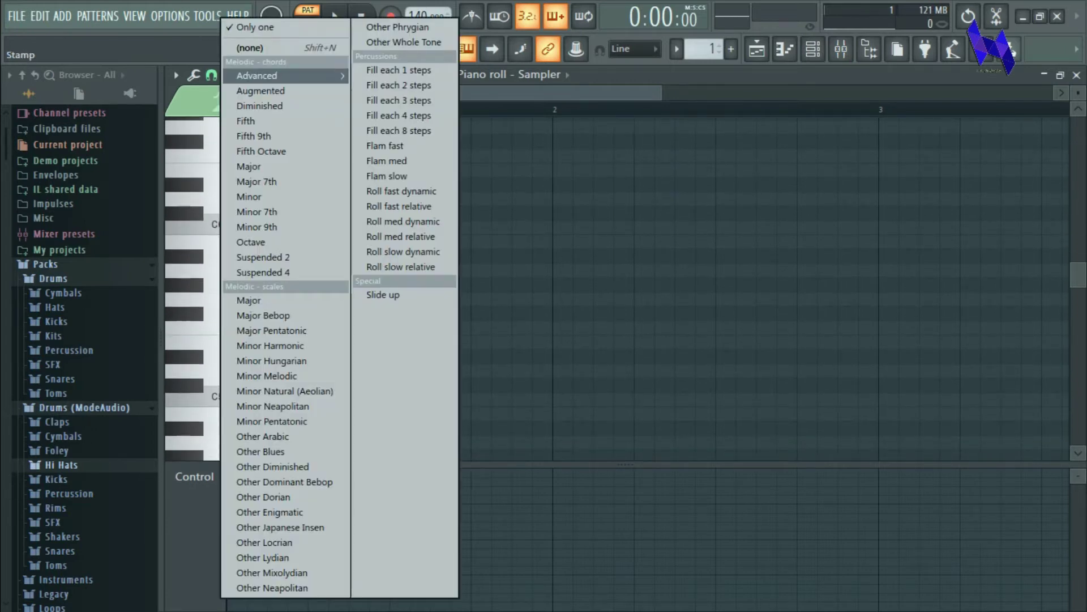
pyautogui.moveTo(258, 75)
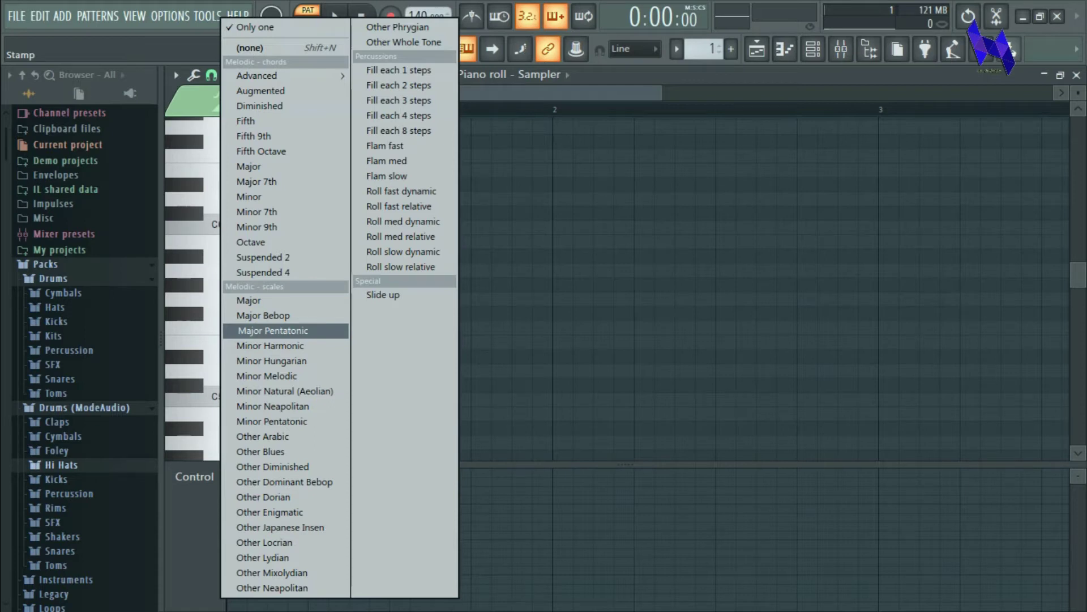
pyautogui.click(273, 331)
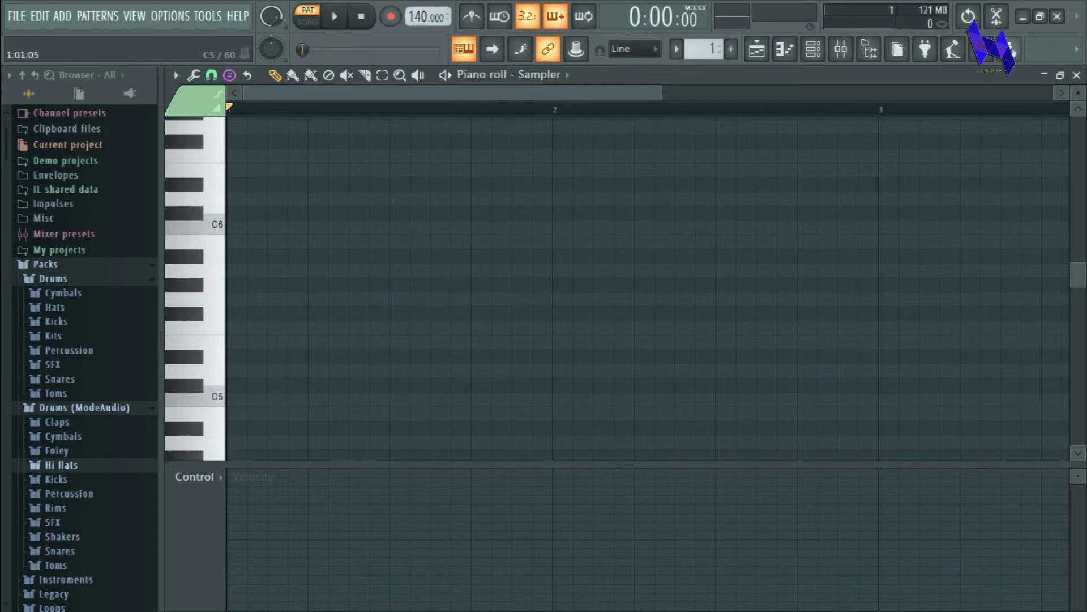
pyautogui.click(231, 398)
pyautogui.moveTo(291, 335); pyautogui.dragTo(577, 335)
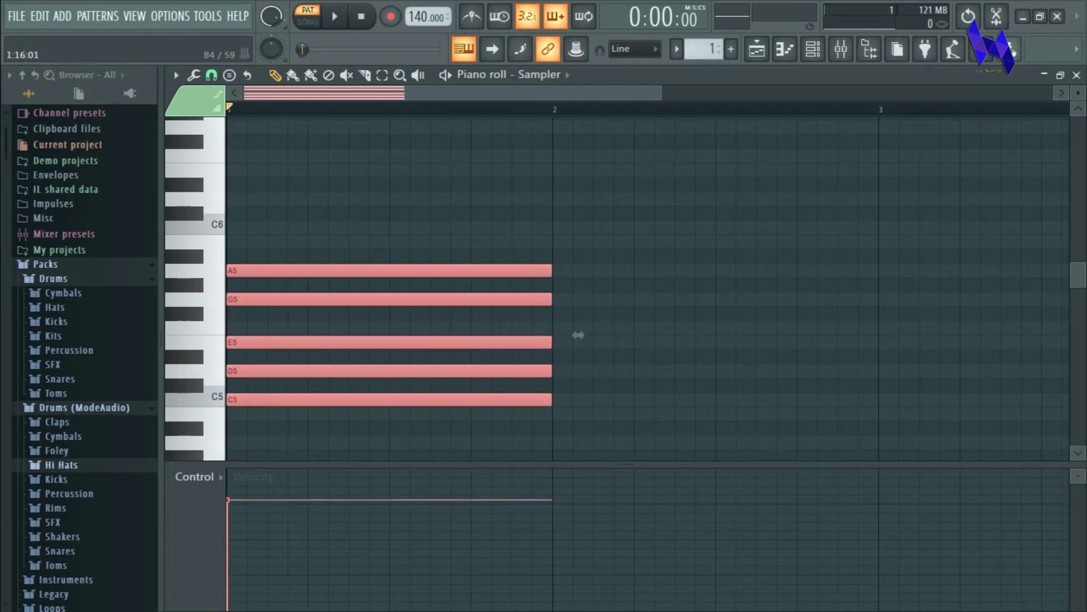
pyautogui.moveTo(578, 335); pyautogui.dragTo(578, 248)
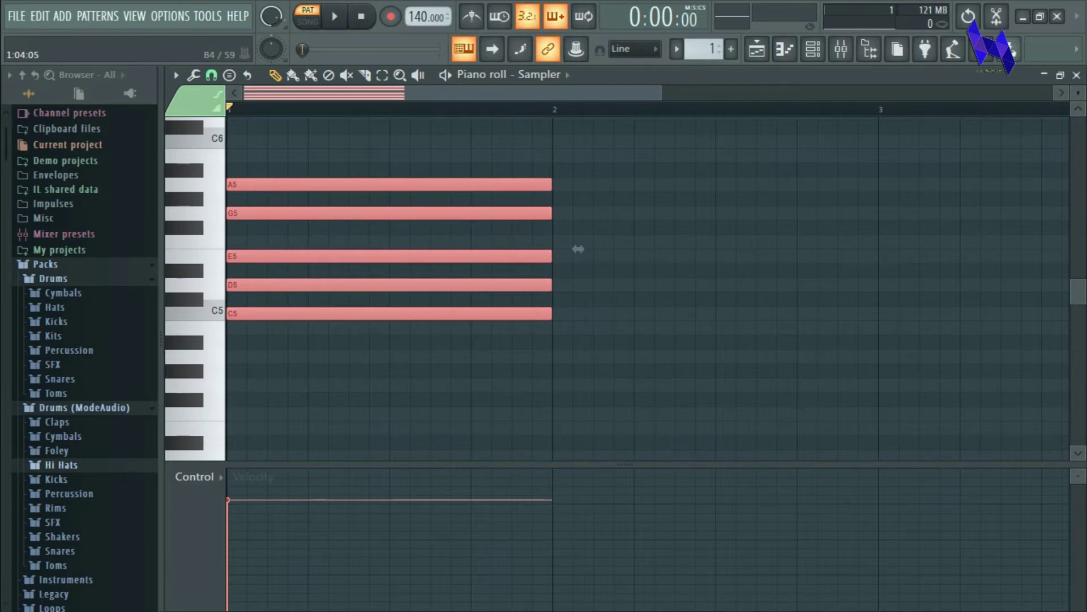
pyautogui.moveTo(577, 248); pyautogui.dragTo(577, 248)
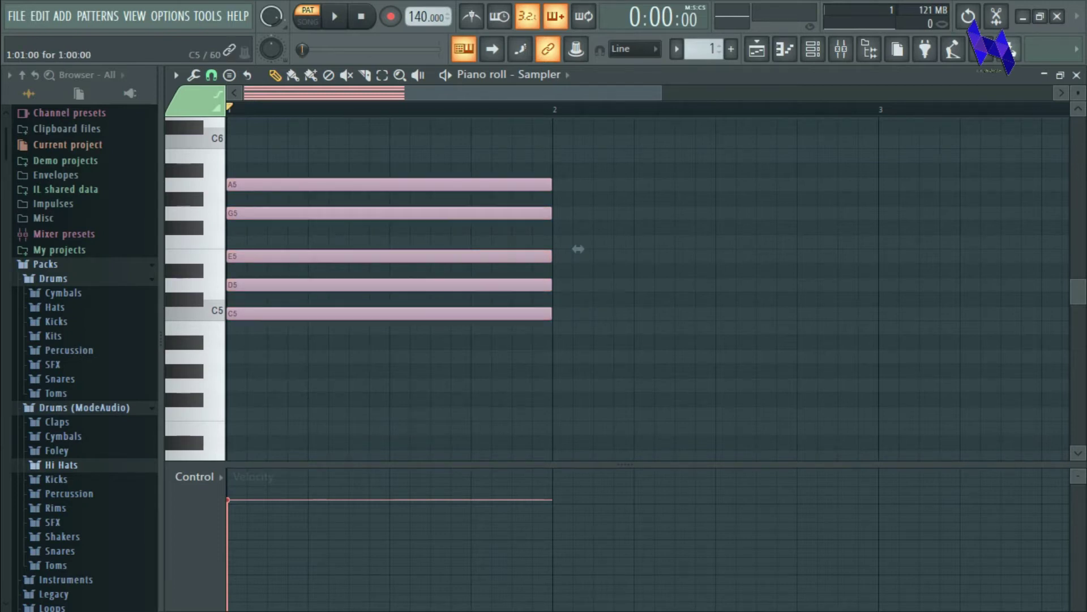
# - Duplicate the pentatonic scale notes and place the copy one octave higher in bar 1, starting at C6
pyautogui.moveTo(282, 313); pyautogui.dragTo(348, 313)
pyautogui.hotkey('ctrl', 'a')
pyautogui.hotkey('ctrl', 'b')
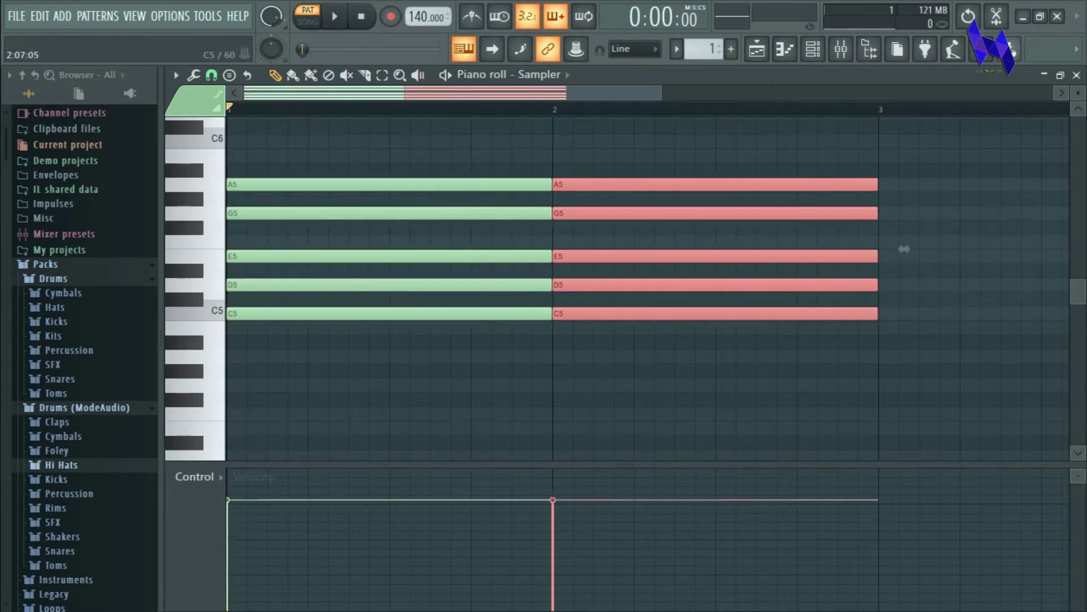
pyautogui.moveTo(904, 249); pyautogui.dragTo(579, 213)
pyautogui.scroll(-1, 647, 289)
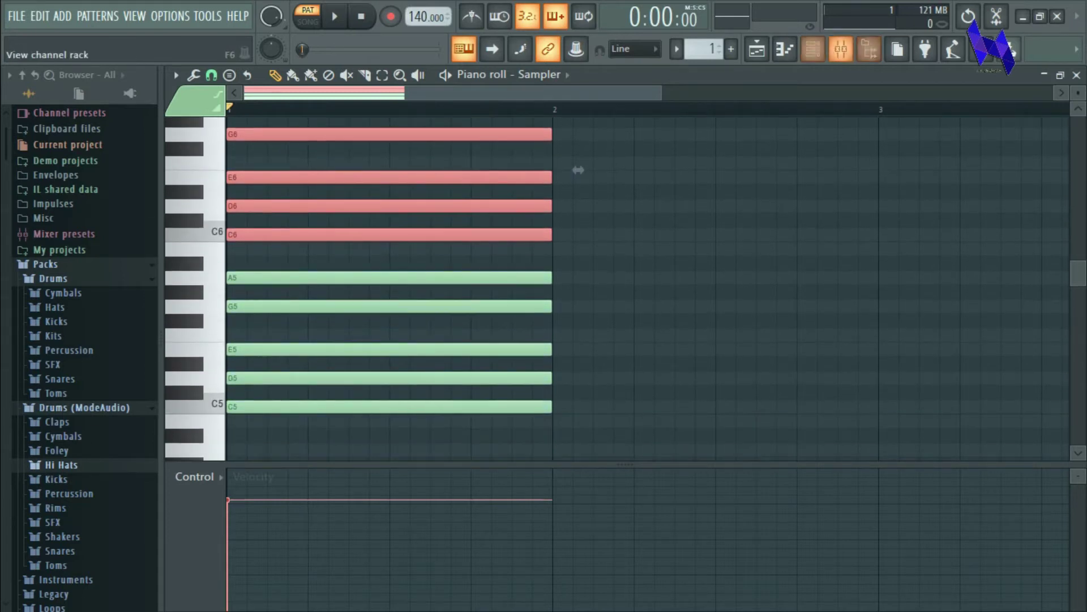
# - Open the FL Keys channel's piano roll with the Sampler's ghost notes from C5 to G6 in view
pyautogui.click(813, 48)
pyautogui.rightClick(500, 214)
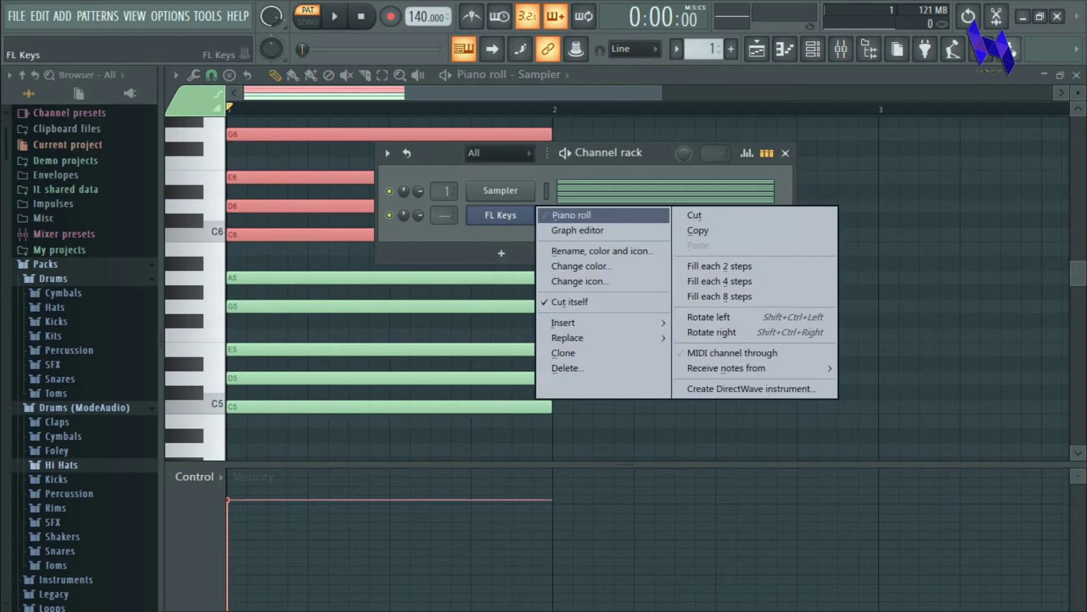
pyautogui.click(569, 214)
pyautogui.scroll(2, 583, 334)
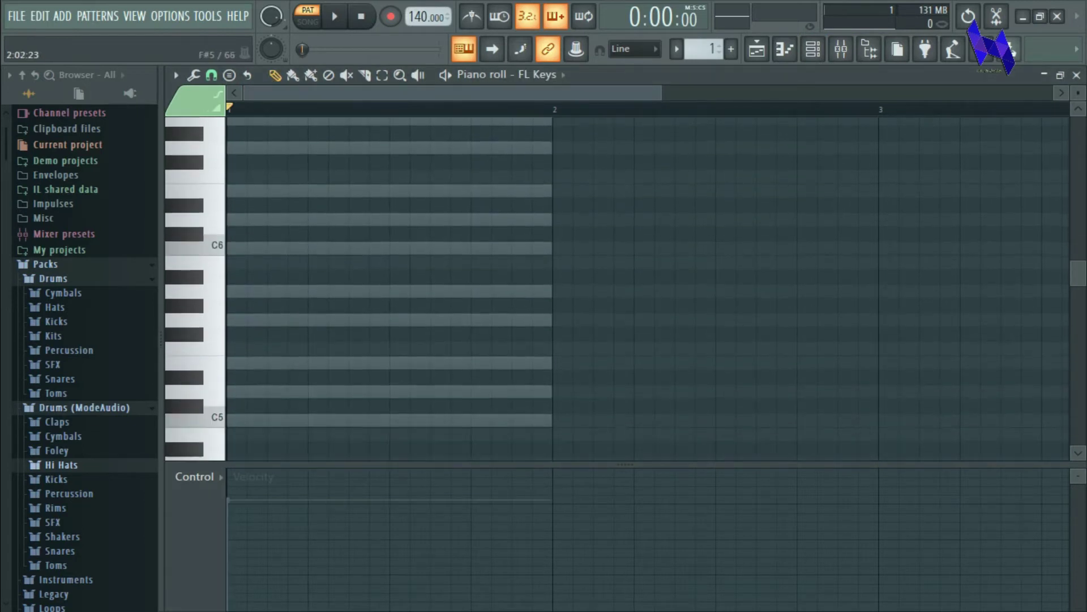
pyautogui.scroll(-1, 583, 334)
pyautogui.scroll(1, 582, 334)
pyautogui.scroll(-1, 582, 335)
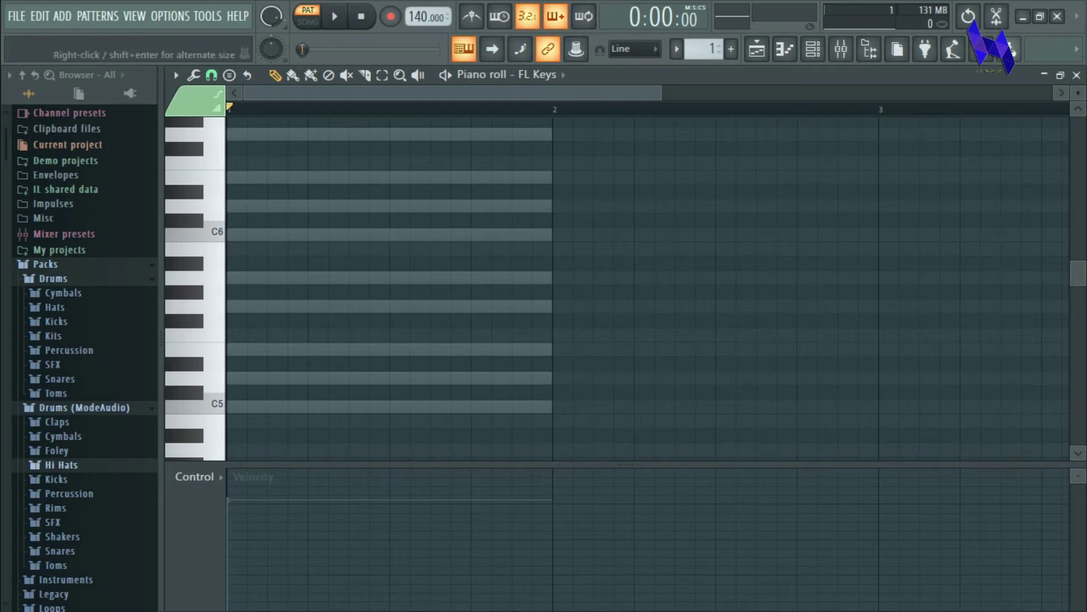
# - Draw consecutive one-step notes in bar 1: C5, D5, E5, G5, A5, C6, A5, G5, A5, C6, D6, E6, G6, E6, D6, C6
pyautogui.click(229, 406)
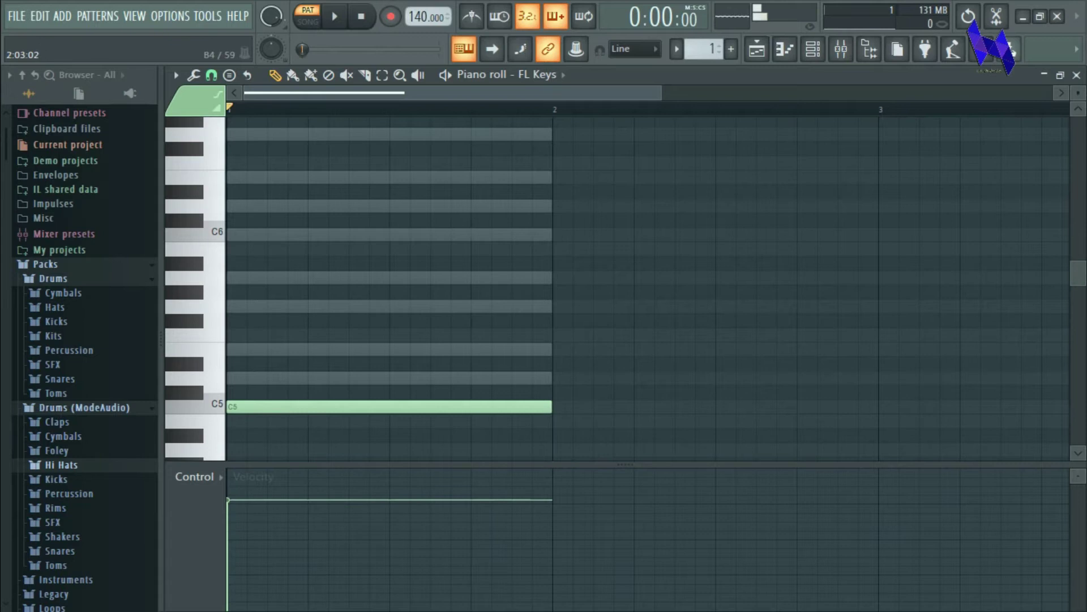
pyautogui.moveTo(550, 406); pyautogui.dragTo(246, 406)
pyautogui.click(254, 378)
pyautogui.click(274, 348)
pyautogui.click(294, 306)
pyautogui.click(317, 278)
pyautogui.click(338, 235)
pyautogui.click(358, 277)
pyautogui.click(379, 306)
pyautogui.click(399, 278)
pyautogui.click(420, 234)
pyautogui.click(440, 206)
pyautogui.click(461, 177)
pyautogui.click(480, 135)
pyautogui.click(501, 177)
pyautogui.click(522, 205)
pyautogui.click(542, 234)
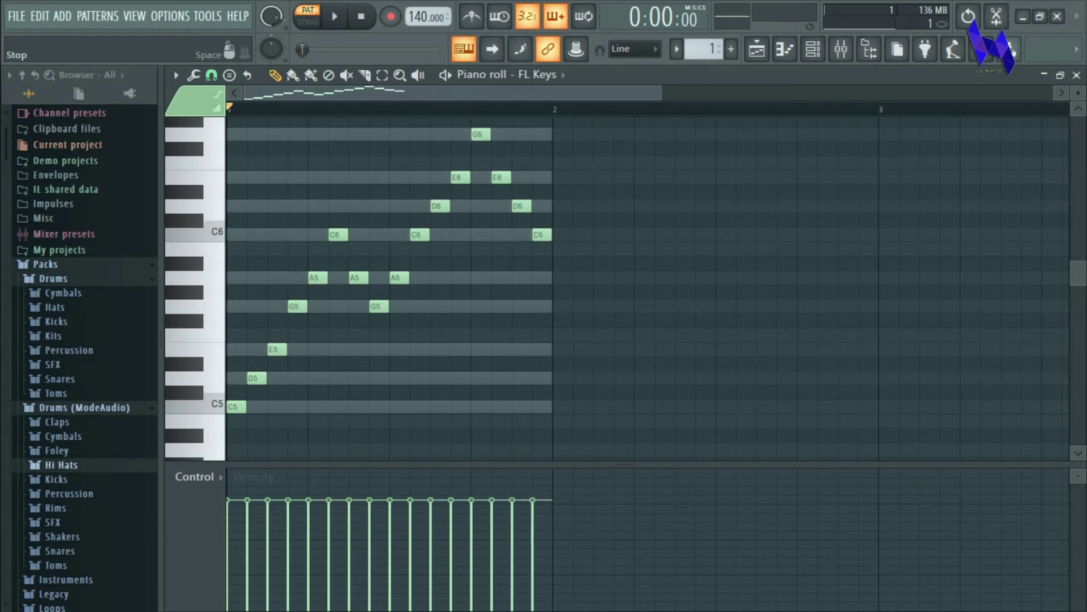
# - Play back the FL Keys melody and stop playback
pyautogui.click(334, 16)
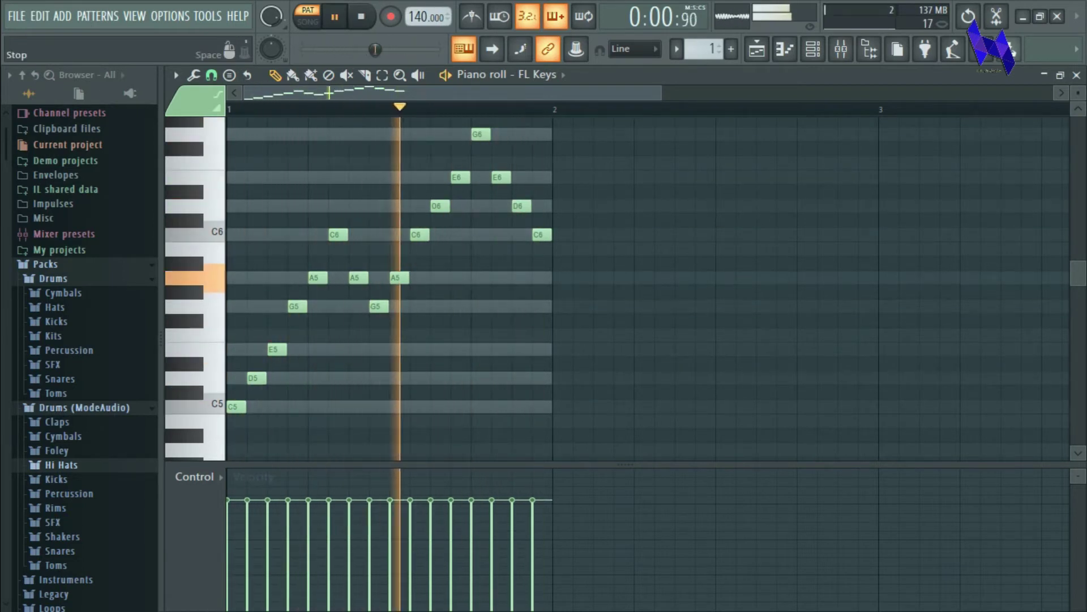
pyautogui.click(361, 16)
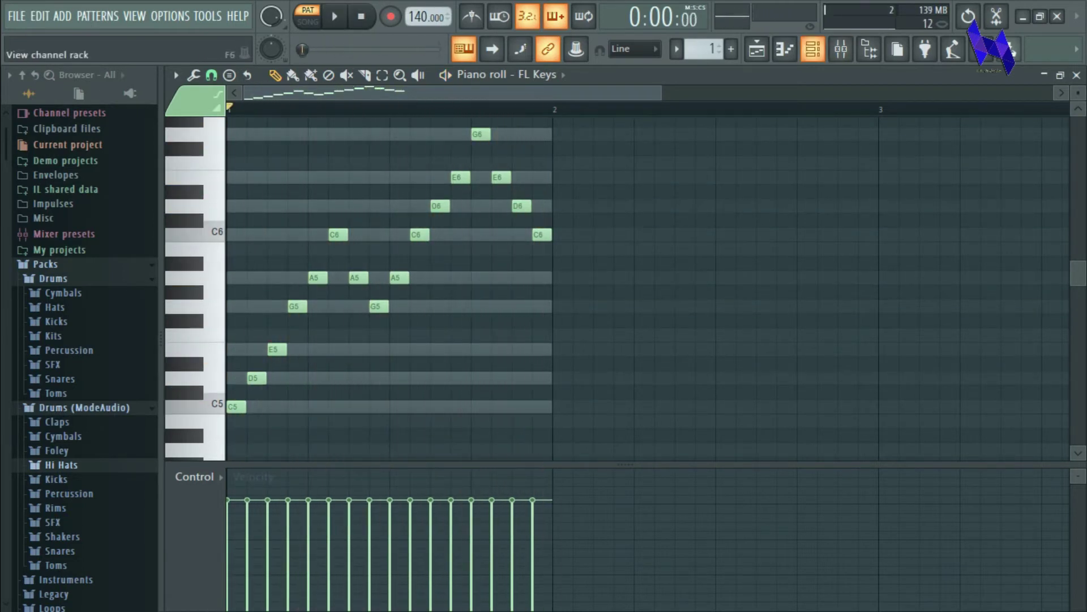
# - In the Sampler's piano roll, stamp the Minor Melodic scale from C5 in bar 2 and lengthen its notes to the full bar
pyautogui.click(813, 50)
pyautogui.rightClick(531, 188)
pyautogui.click(567, 189)
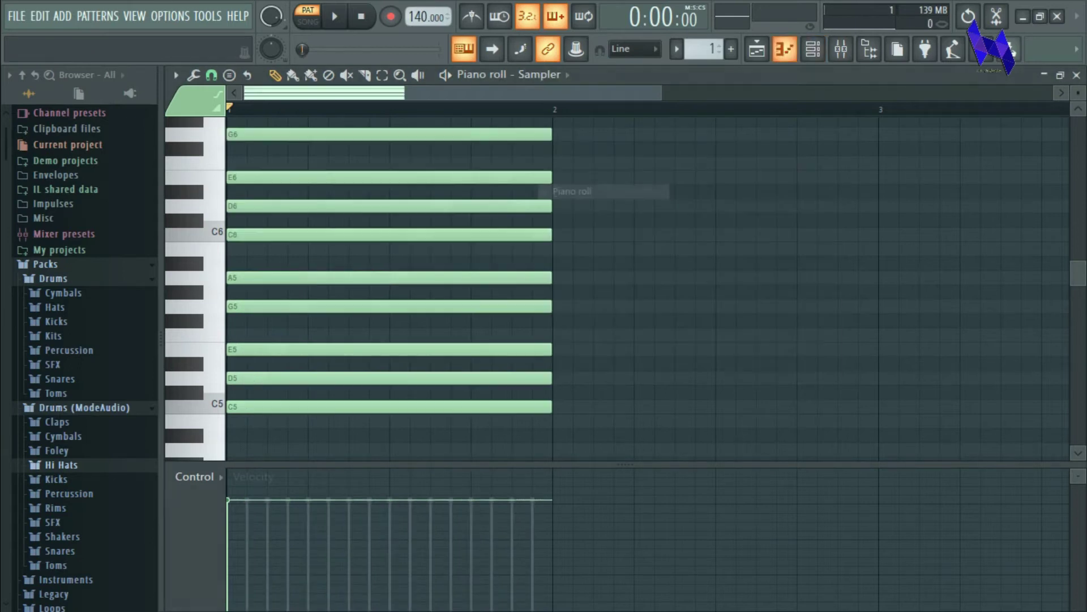
pyautogui.click(229, 74)
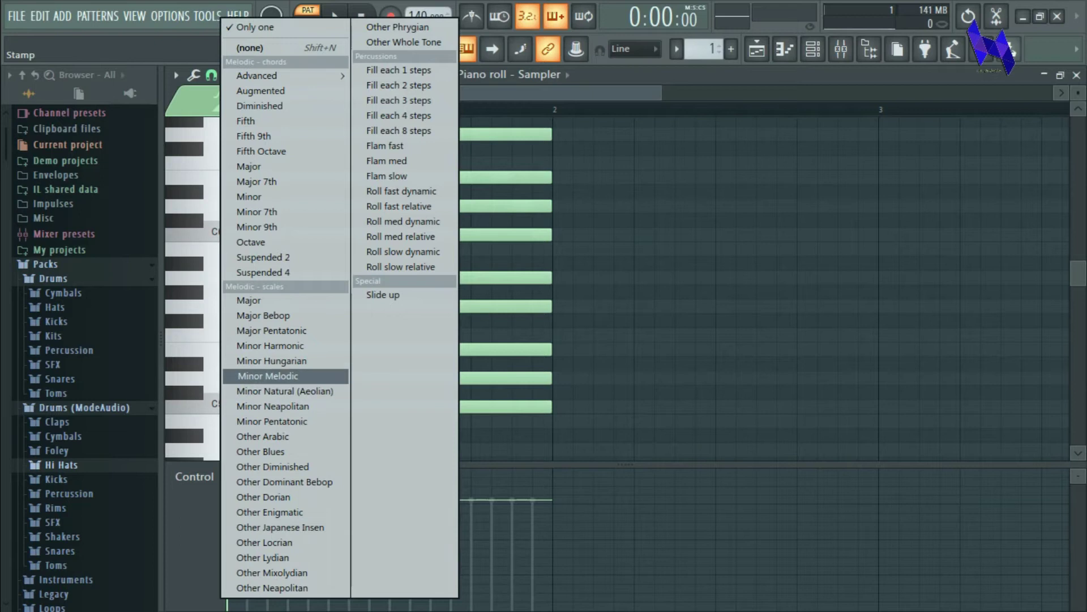
pyautogui.click(268, 376)
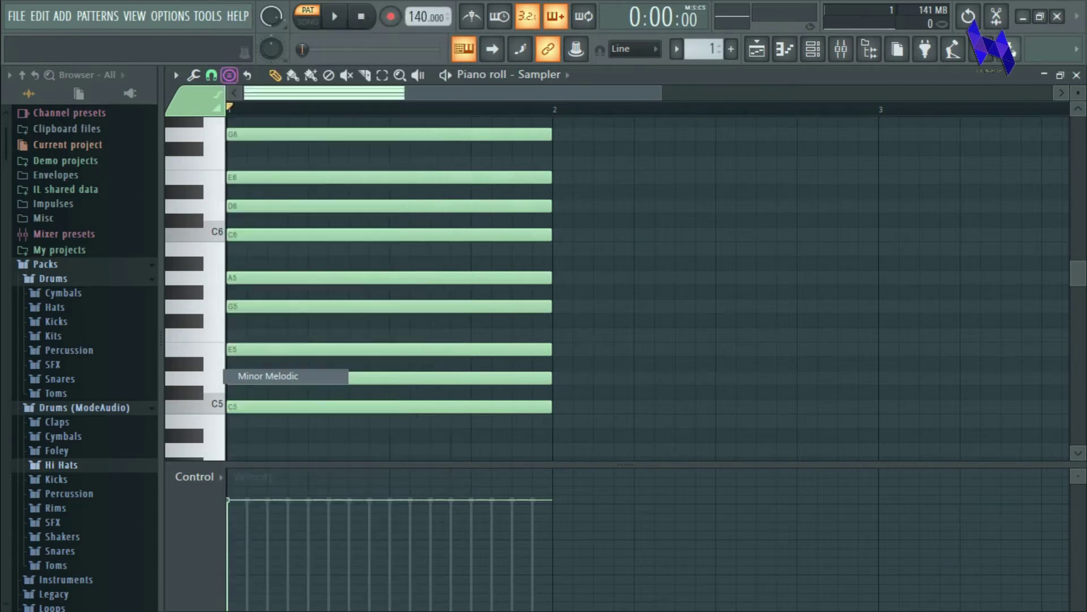
pyautogui.click(596, 327)
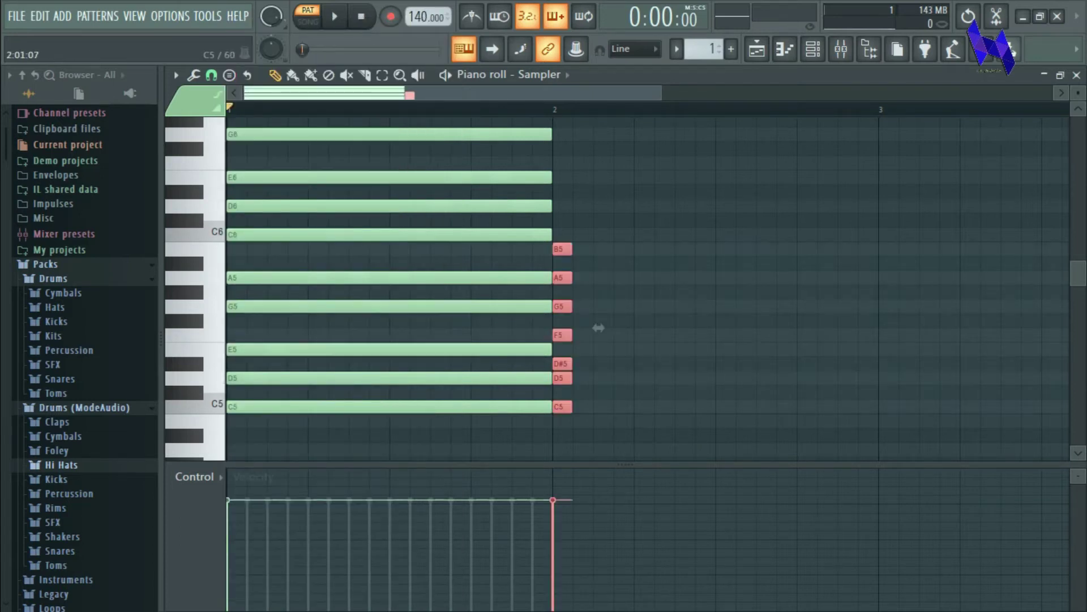
pyautogui.moveTo(598, 327); pyautogui.dragTo(904, 327)
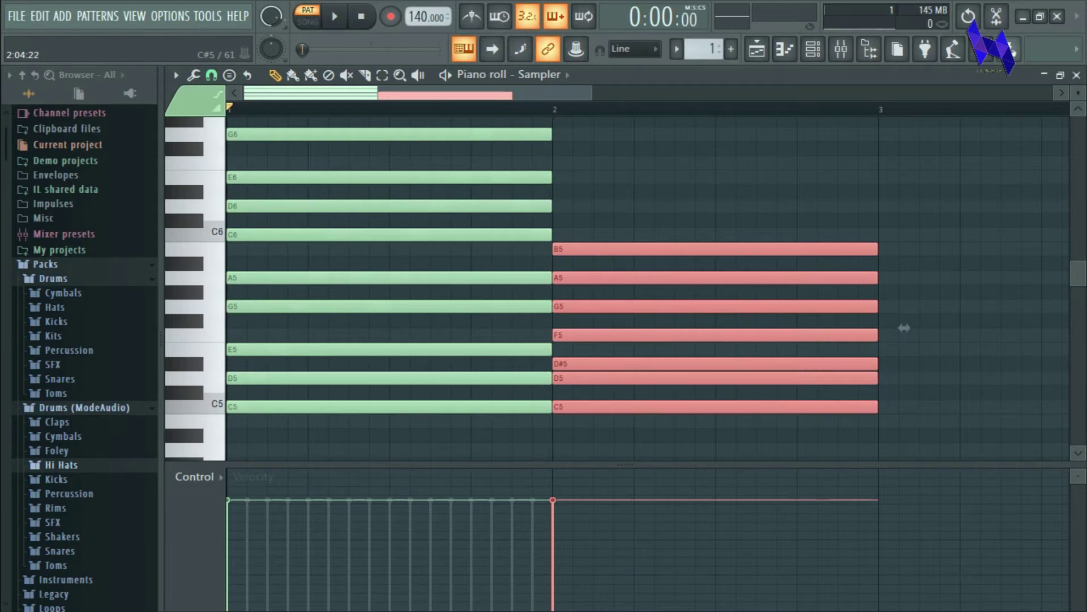
# - Duplicate the Minor Melodic scale notes and place the copy one octave higher in bar 2
pyautogui.hotkey('ctrl', 'v')
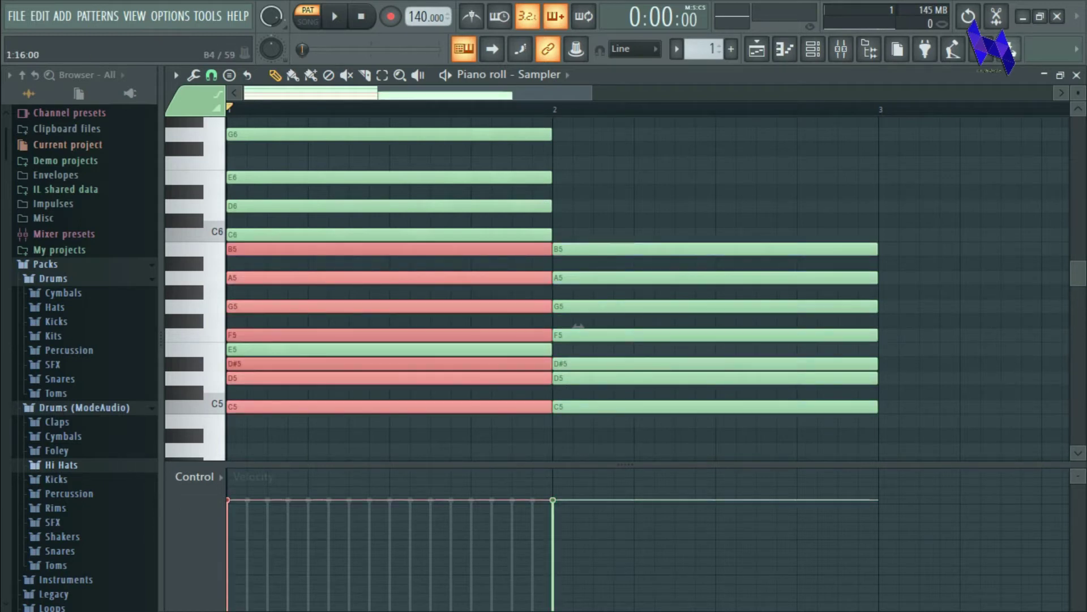
pyautogui.moveTo(541, 406); pyautogui.dragTo(602, 377)
pyautogui.moveTo(639, 297); pyautogui.dragTo(905, 156)
# - Return to the FL Keys channel's piano roll
pyautogui.press('F6')
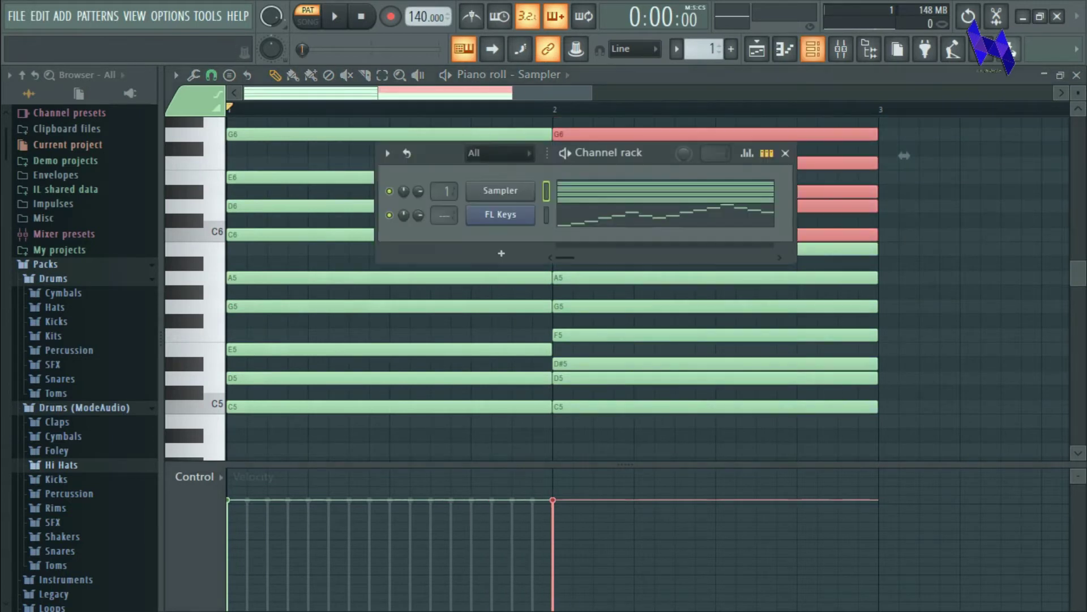
pyautogui.click(589, 215)
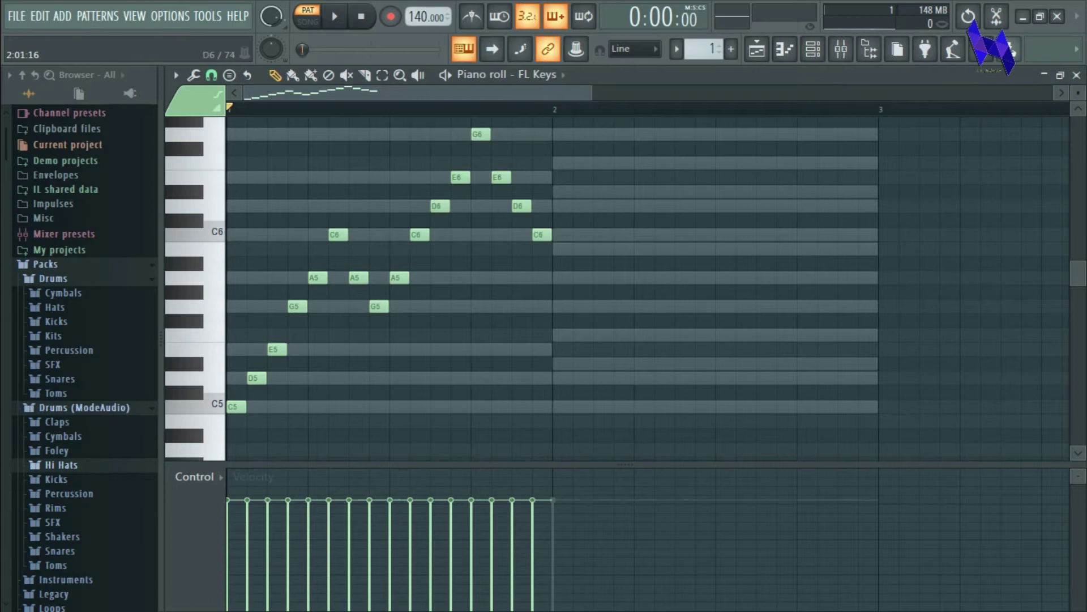
# - Place consecutive one-step notes C5, D5, D#5 and F5 from the start of bar 2, following the ghosted scale
pyautogui.moveTo(424, 93); pyautogui.dragTo(557, 92)
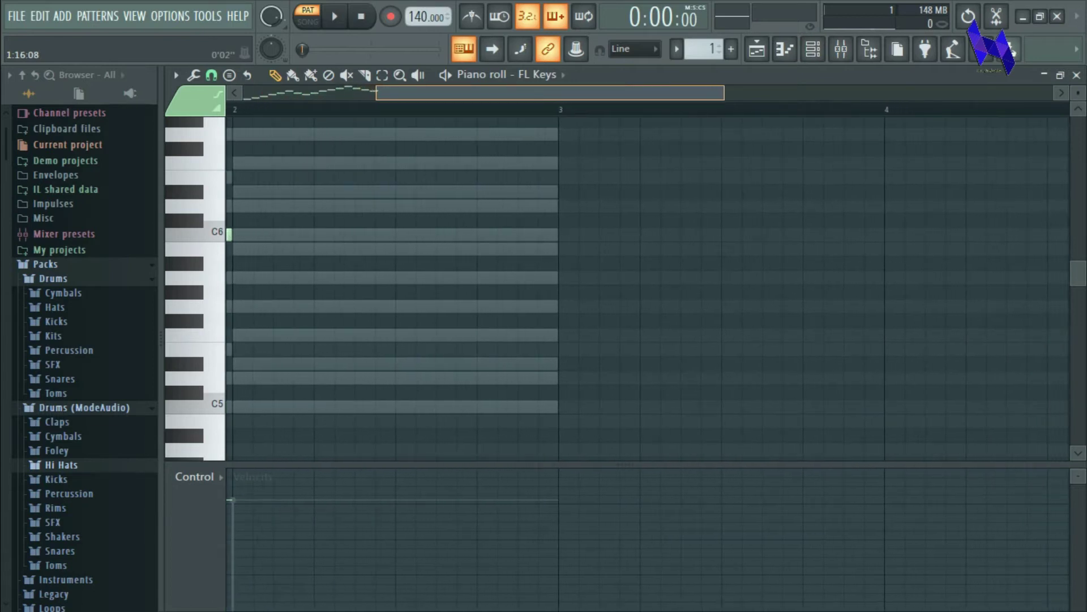
pyautogui.click(238, 406)
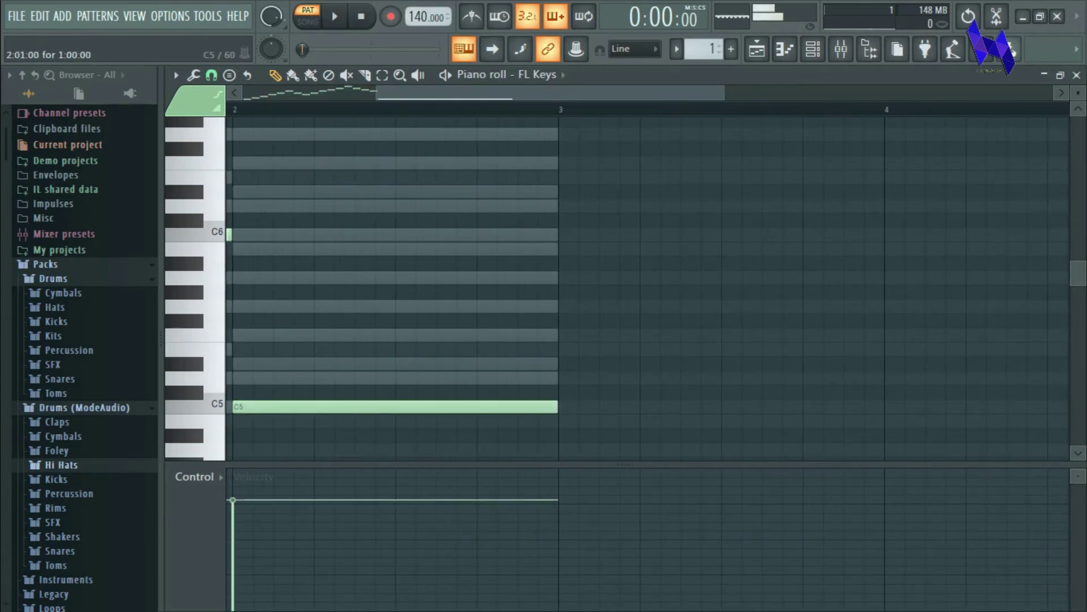
pyautogui.moveTo(555, 406); pyautogui.dragTo(251, 406)
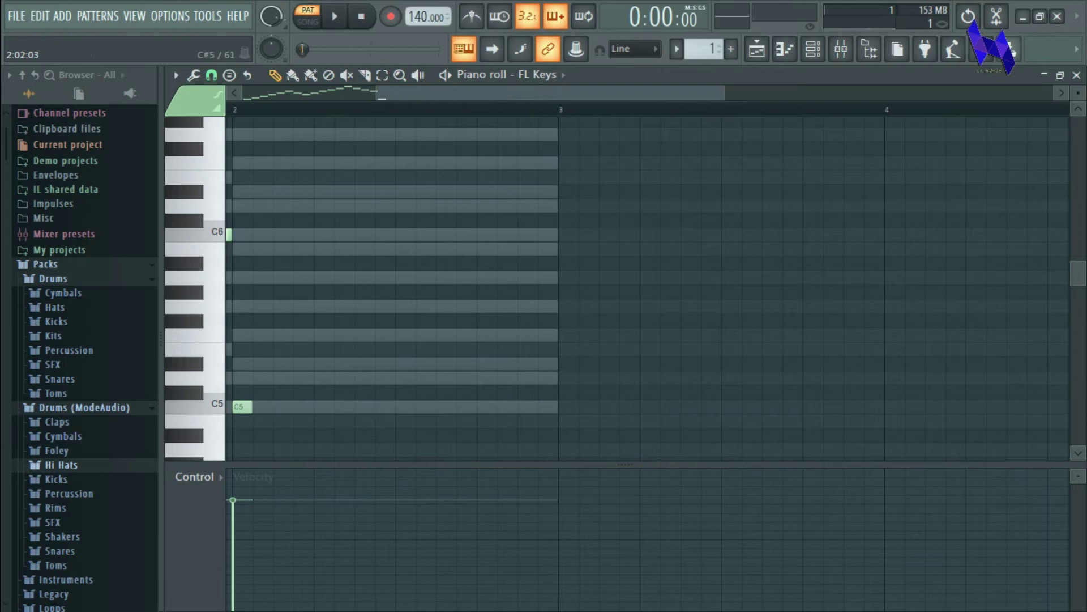
pyautogui.click(262, 378)
pyautogui.click(282, 363)
pyautogui.click(297, 335)
# - Fill the rest of bar 2 with one-step notes D5, D#5, F5, G5, D#5, F5, G5, A5, B5, C6, D6 and D#6
pyautogui.click(317, 378)
pyautogui.click(338, 364)
pyautogui.click(358, 335)
pyautogui.click(378, 306)
pyautogui.click(398, 364)
pyautogui.click(419, 334)
pyautogui.click(439, 306)
pyautogui.click(460, 278)
pyautogui.click(480, 248)
pyautogui.click(500, 235)
pyautogui.click(521, 206)
pyautogui.click(541, 192)
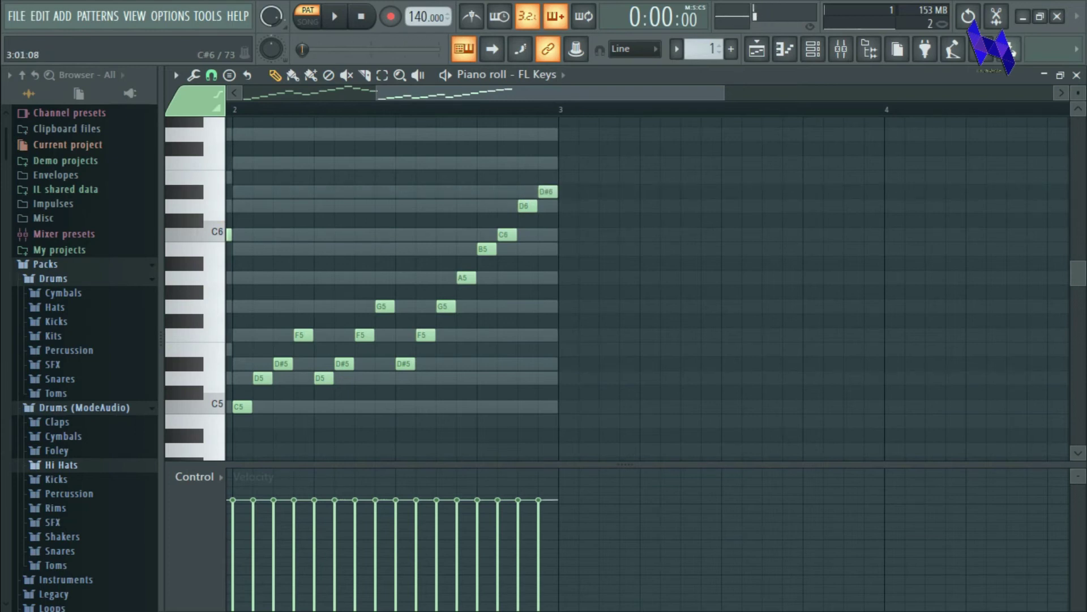
# - Select bar 2 as the time range and play the melody in it, then stop playback
pyautogui.press('space')
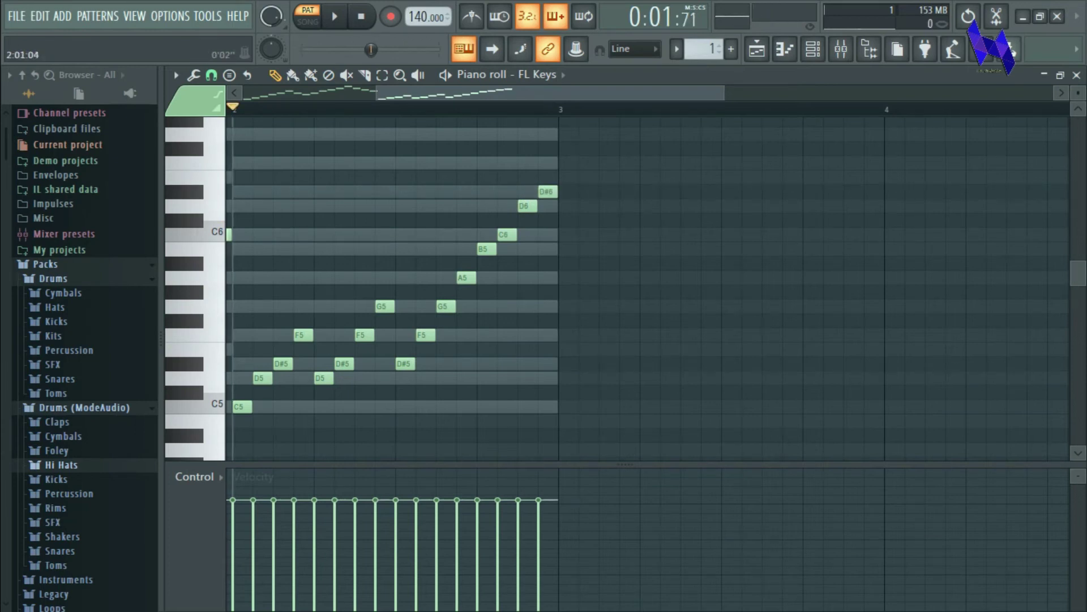
pyautogui.moveTo(233, 109); pyautogui.dragTo(584, 299)
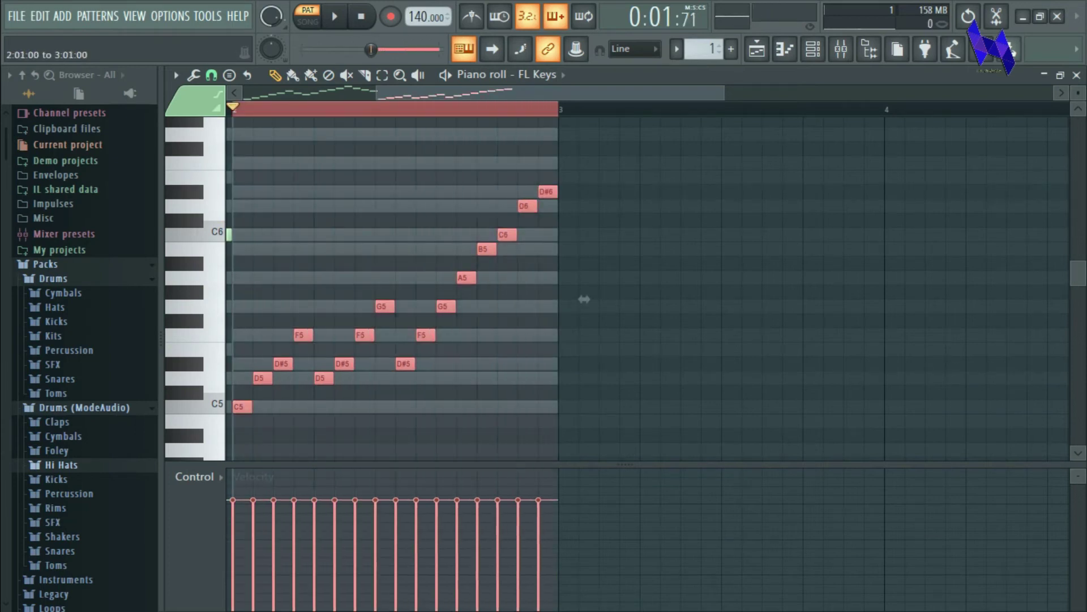
pyautogui.press('space')
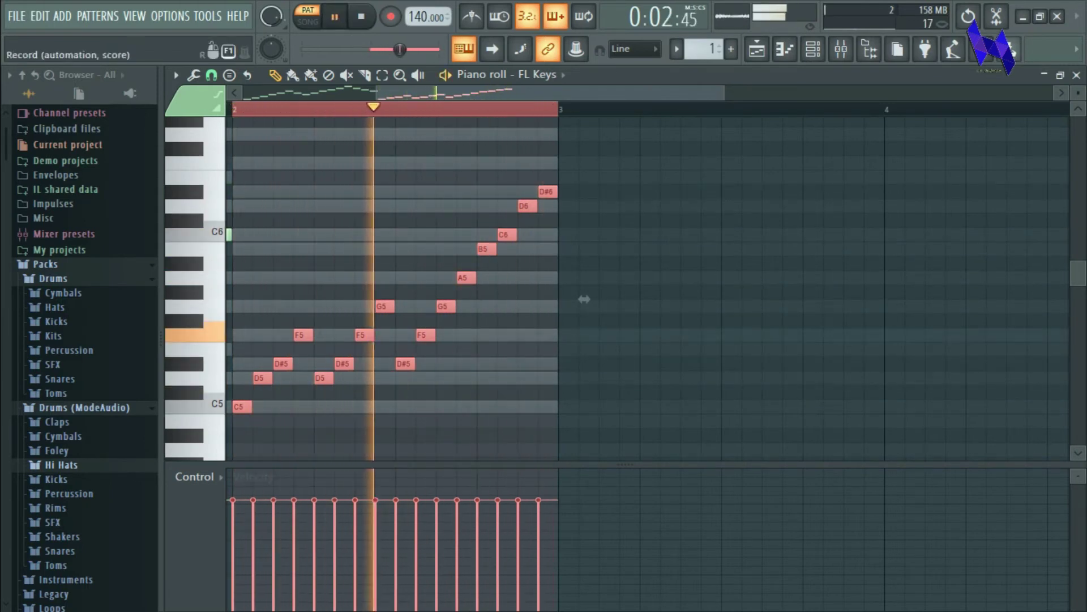
pyautogui.press('space')
# - Delete every note after the first four notes in bar 2
pyautogui.rightClick(320, 378)
pyautogui.rightClick(342, 363)
pyautogui.rightClick(360, 335)
pyautogui.rightClick(381, 306)
pyautogui.rightClick(403, 363)
pyautogui.rightClick(426, 335)
pyautogui.rightClick(446, 306)
pyautogui.rightClick(466, 277)
pyautogui.rightClick(487, 248)
pyautogui.rightClick(507, 234)
pyautogui.rightClick(527, 206)
pyautogui.rightClick(547, 191)
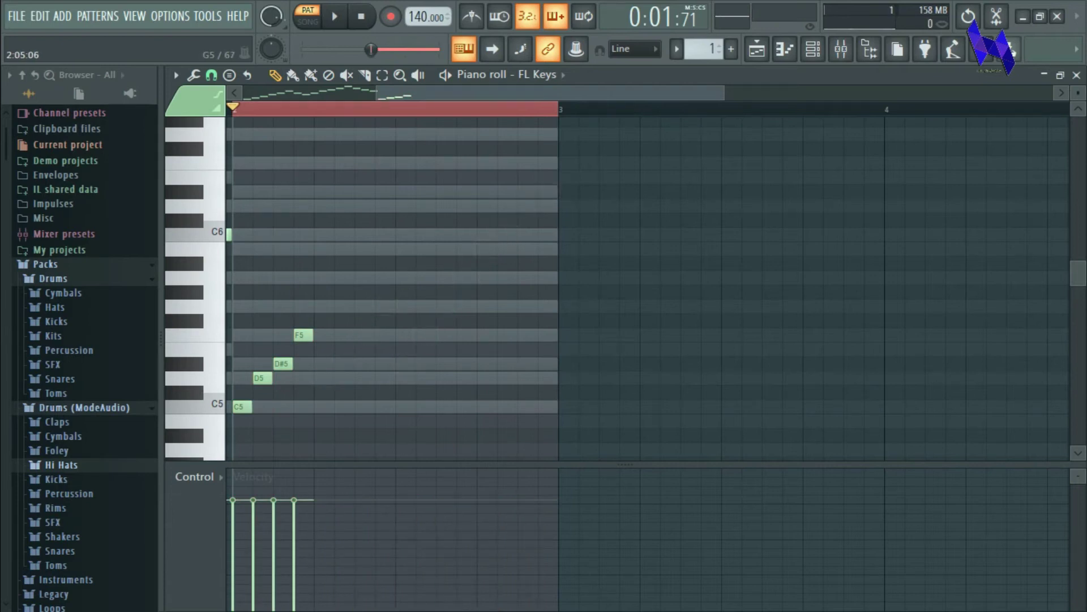
# - Continue bar 2 upward with consecutive one-step notes G5, A5, B5, C6, D6, D#6, F6, G6, A6 and B6
pyautogui.click(322, 305)
pyautogui.click(343, 277)
pyautogui.click(364, 249)
pyautogui.click(384, 235)
pyautogui.click(405, 205)
pyautogui.click(426, 191)
pyautogui.click(445, 163)
pyautogui.click(466, 135)
pyautogui.scroll(3, 466, 136)
pyautogui.click(487, 191)
pyautogui.click(507, 163)
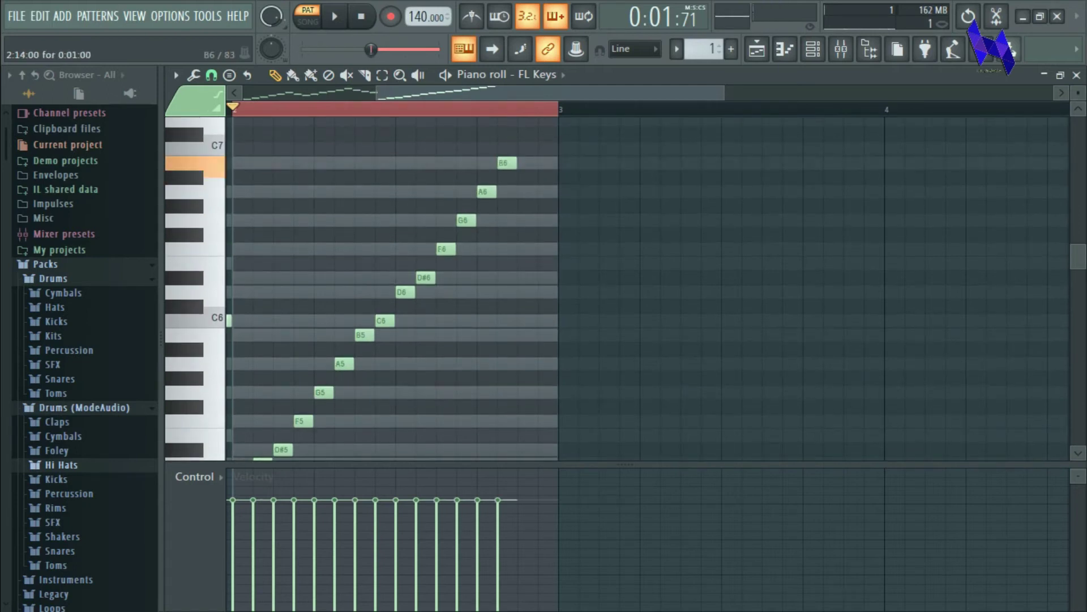
# - Play the ascending melody in bar 2 and stop playback
pyautogui.click(334, 17)
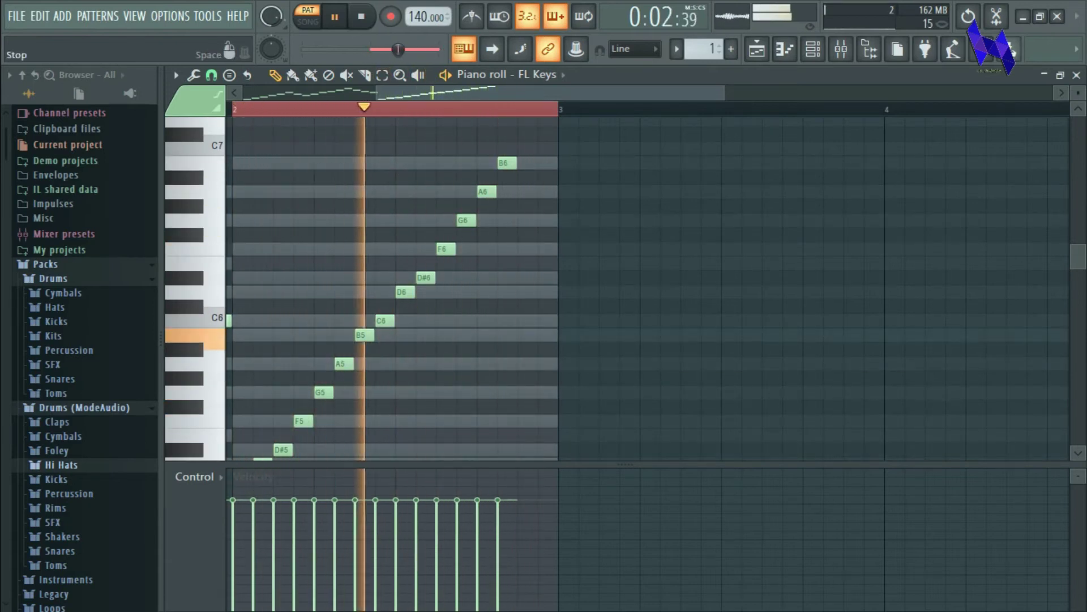
pyautogui.click(361, 17)
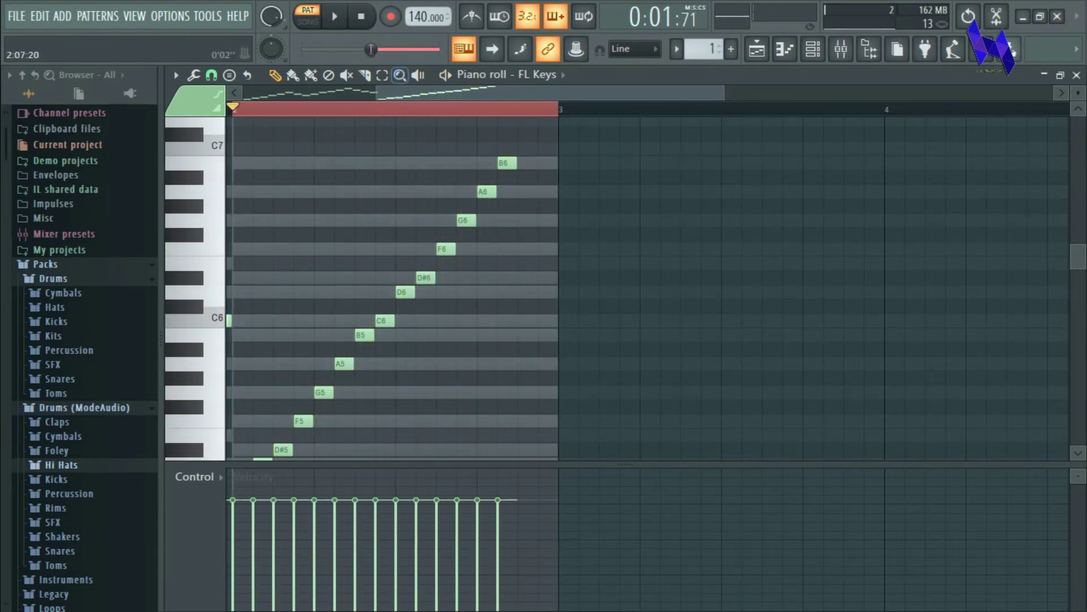
# - Show the channel rack and switch to Pattern 2
pyautogui.click(813, 49)
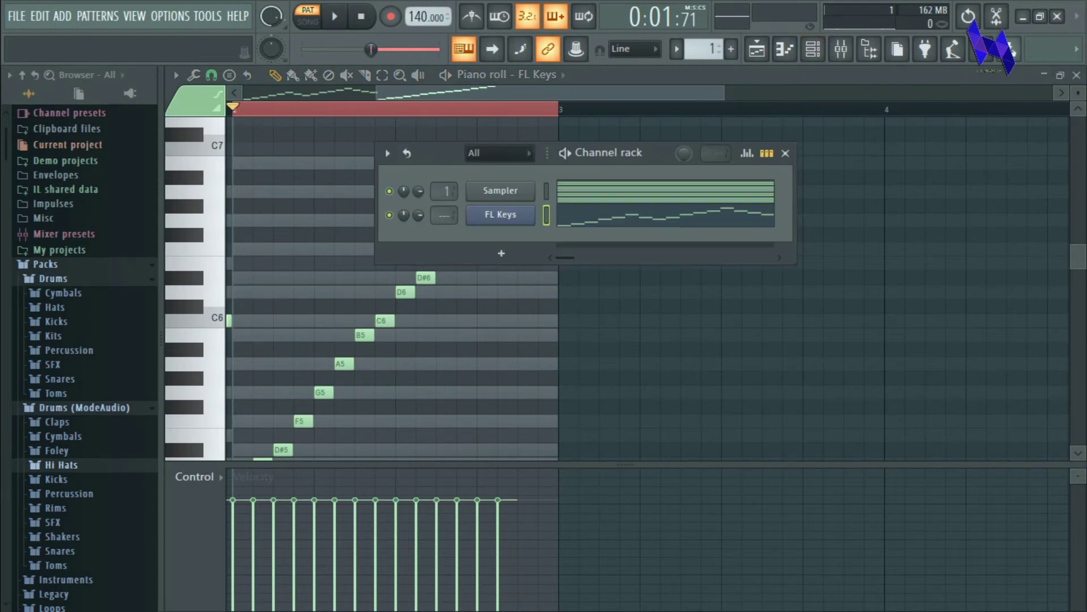
pyautogui.rightClick(527, 191)
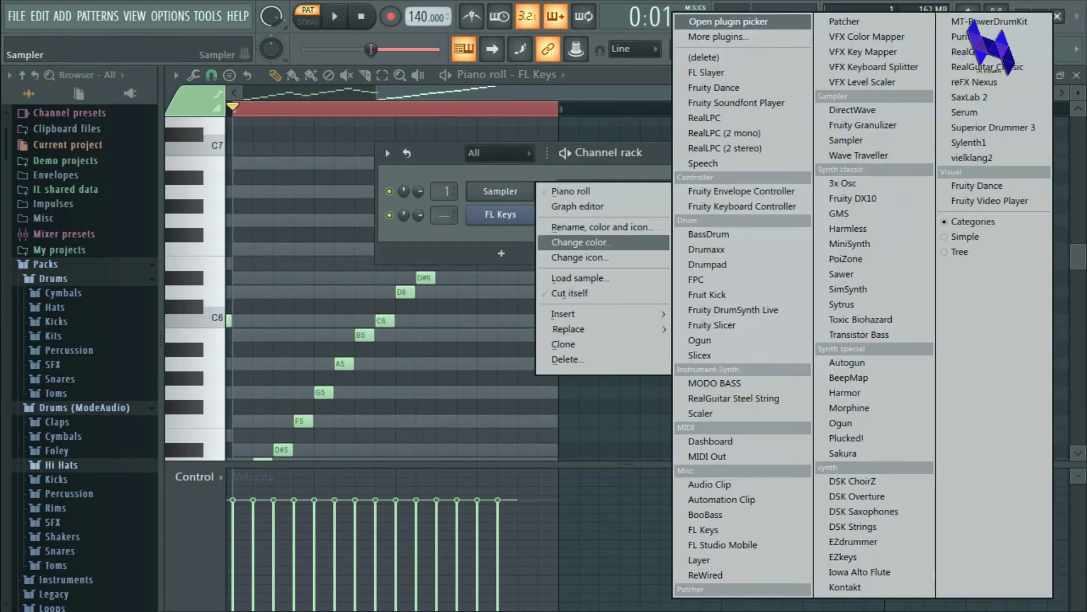
pyautogui.press('Escape')
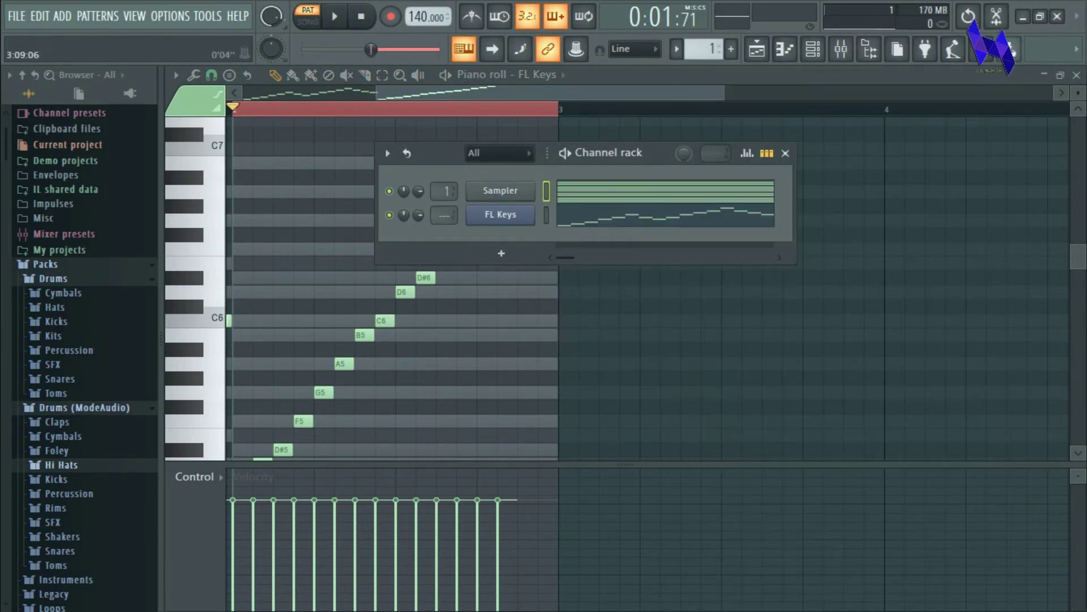
pyautogui.scroll(1, 704, 49)
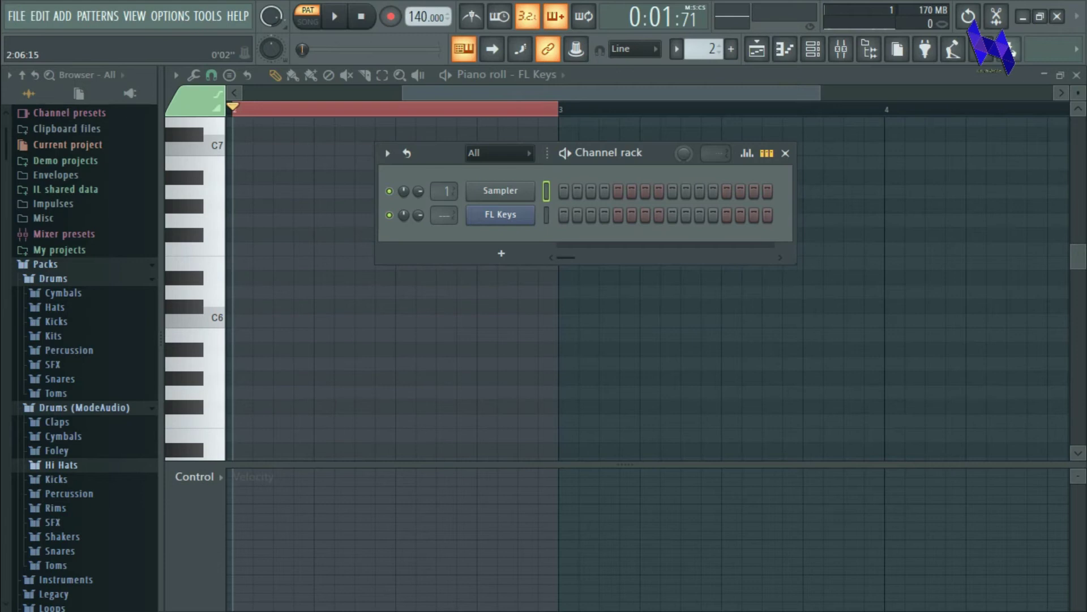
# - Clear the bar 2 time selection and open the FL Keys piano roll for Pattern 2
pyautogui.click(346, 109)
pyautogui.moveTo(538, 93); pyautogui.dragTo(377, 92)
pyautogui.click(757, 49)
pyautogui.click(785, 48)
pyautogui.rightClick(521, 215)
pyautogui.click(571, 215)
pyautogui.rightClick(521, 215)
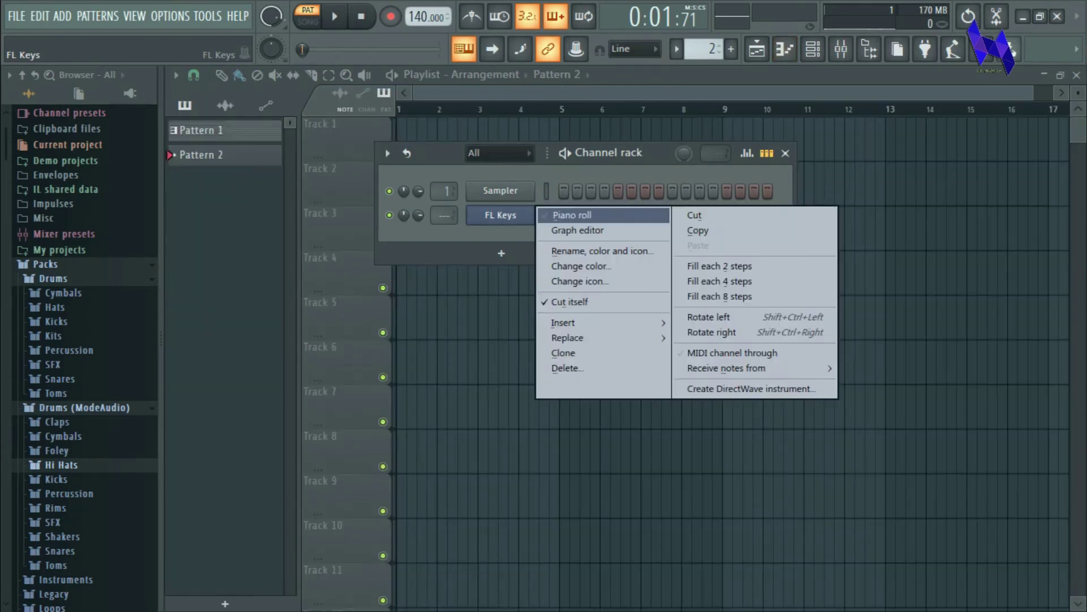
pyautogui.click(571, 215)
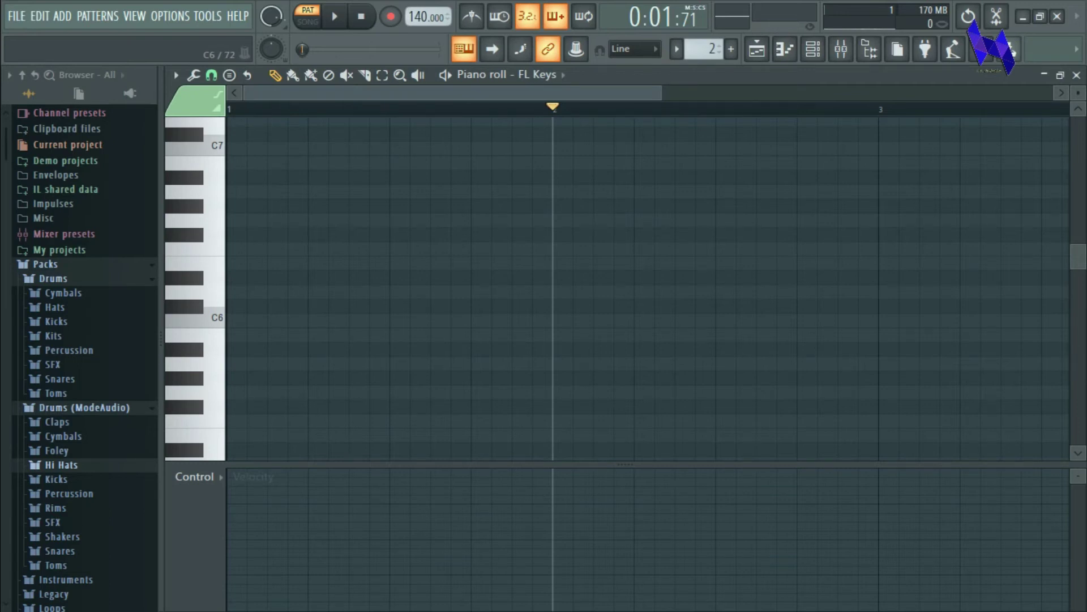
# - Examine how the shaded grid rows line up with the white and black piano keys
pyautogui.click(215, 317)
pyautogui.click(214, 292)
pyautogui.click(214, 246)
pyautogui.moveTo(237, 263); pyautogui.dragTo(256, 263)
pyautogui.rightClick(257, 263)
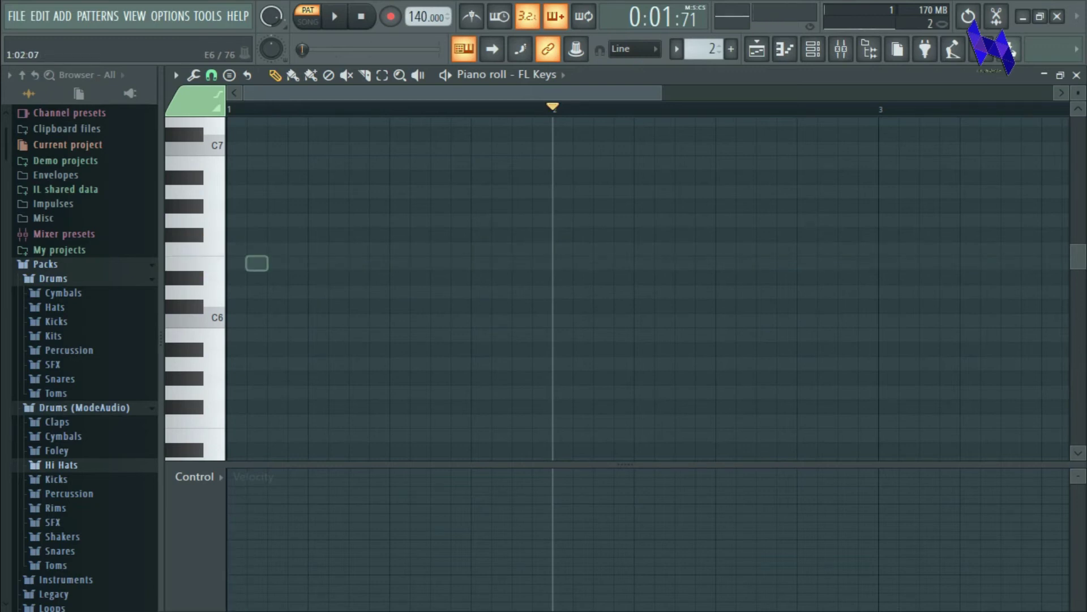
pyautogui.click(184, 235)
pyautogui.click(184, 177)
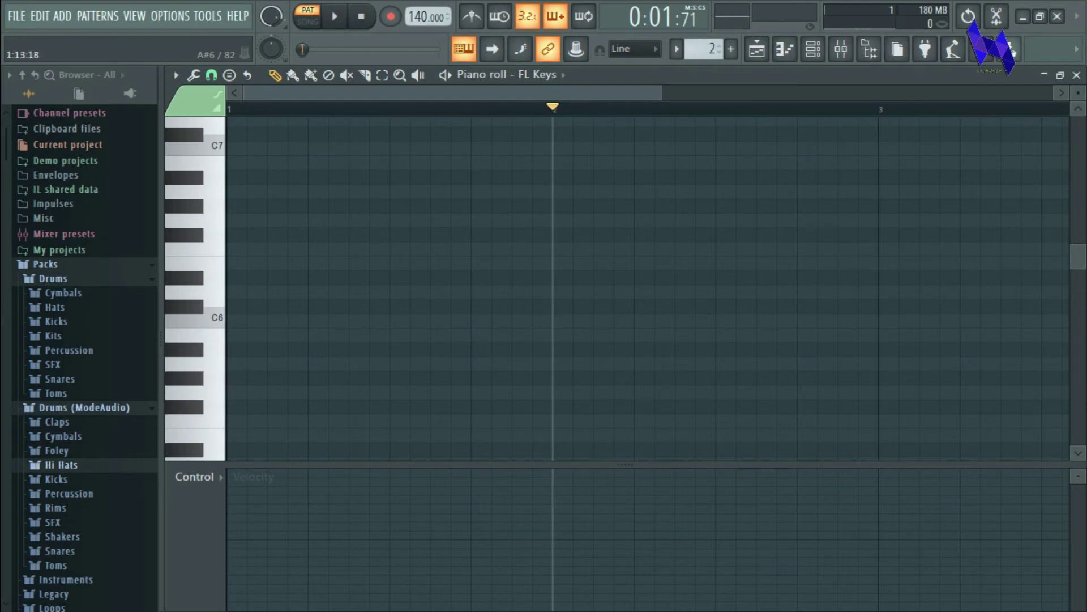
pyautogui.scroll(2, 358, 220)
pyautogui.scroll(-2, 287, 220)
pyautogui.scroll(-1, 452, 92)
pyautogui.scroll(2, 452, 93)
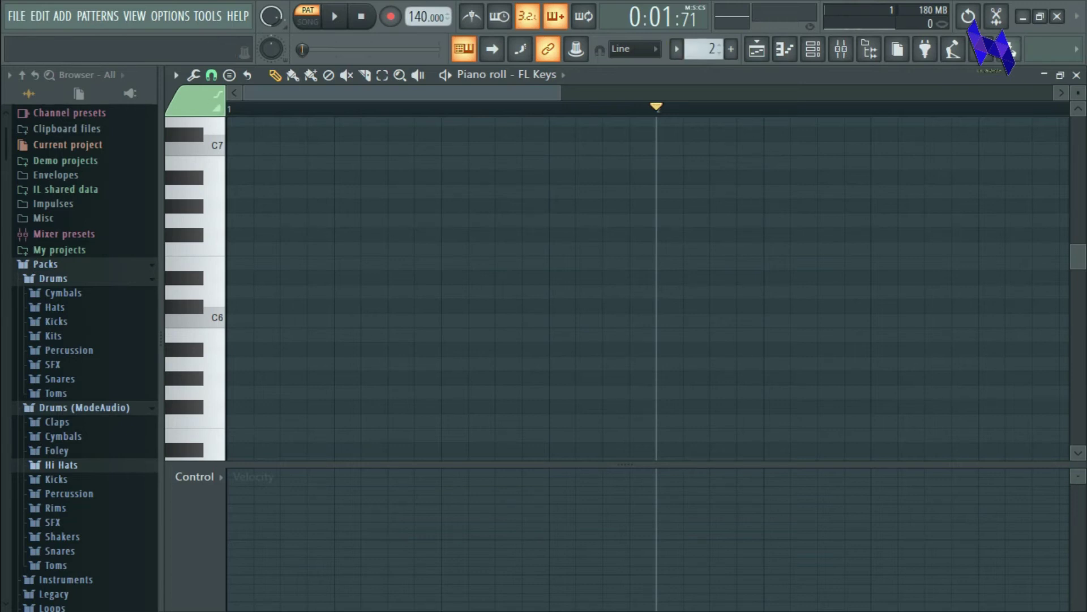
# - Return the playhead to the start and set the piano roll's scale highlighting to Other Arabic
pyautogui.click(361, 15)
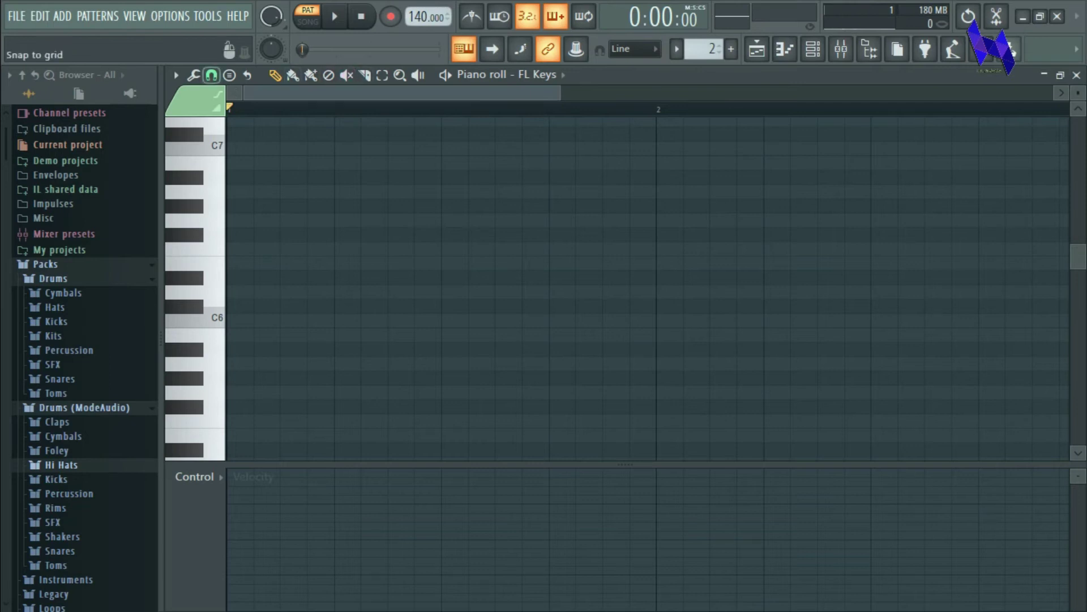
pyautogui.click(176, 75)
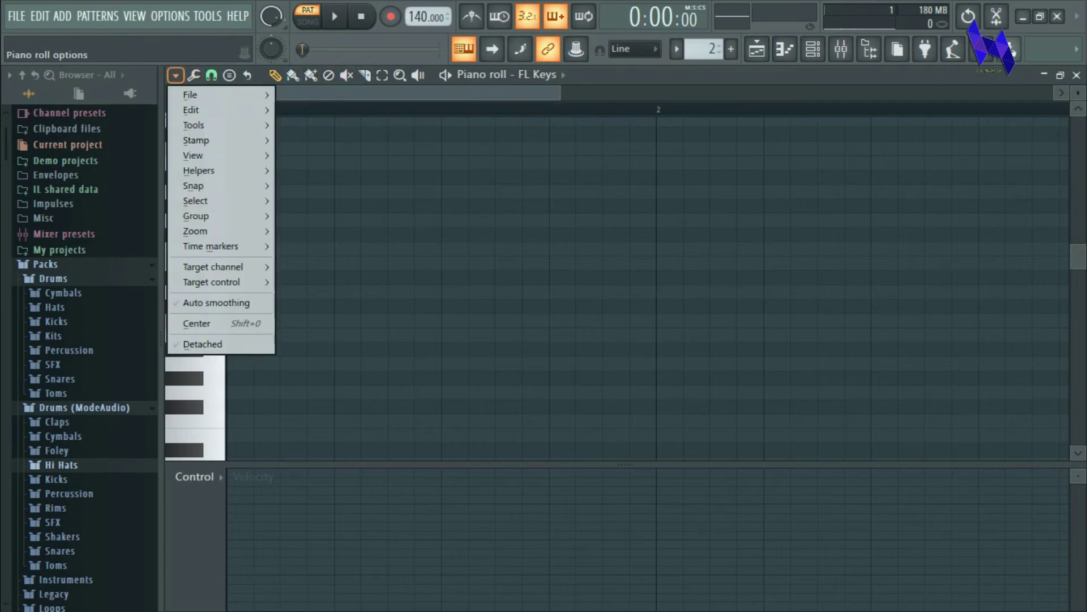
pyautogui.click(175, 75)
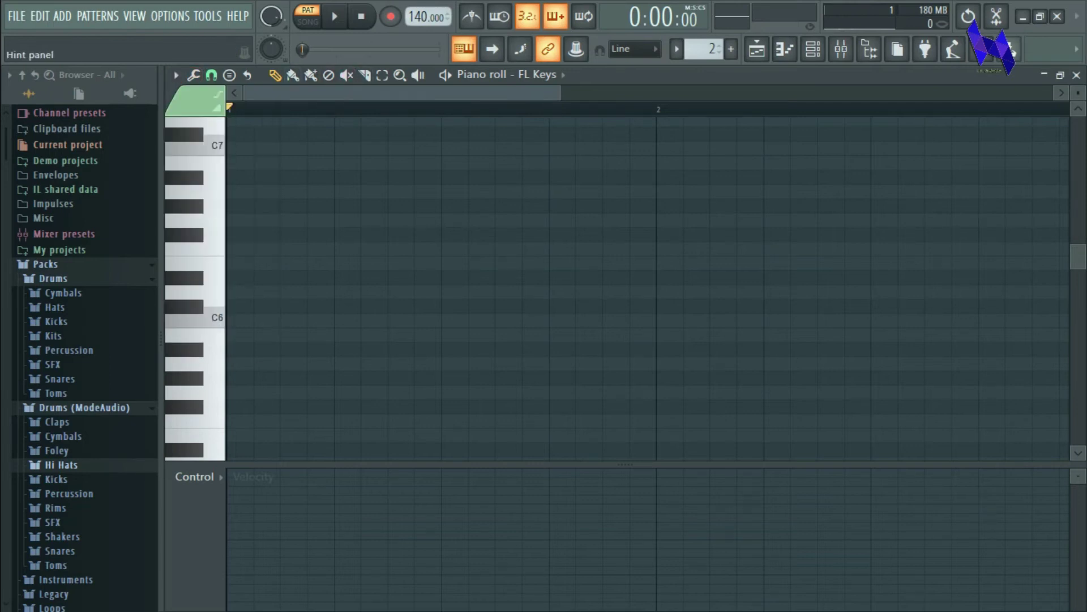
pyautogui.click(175, 76)
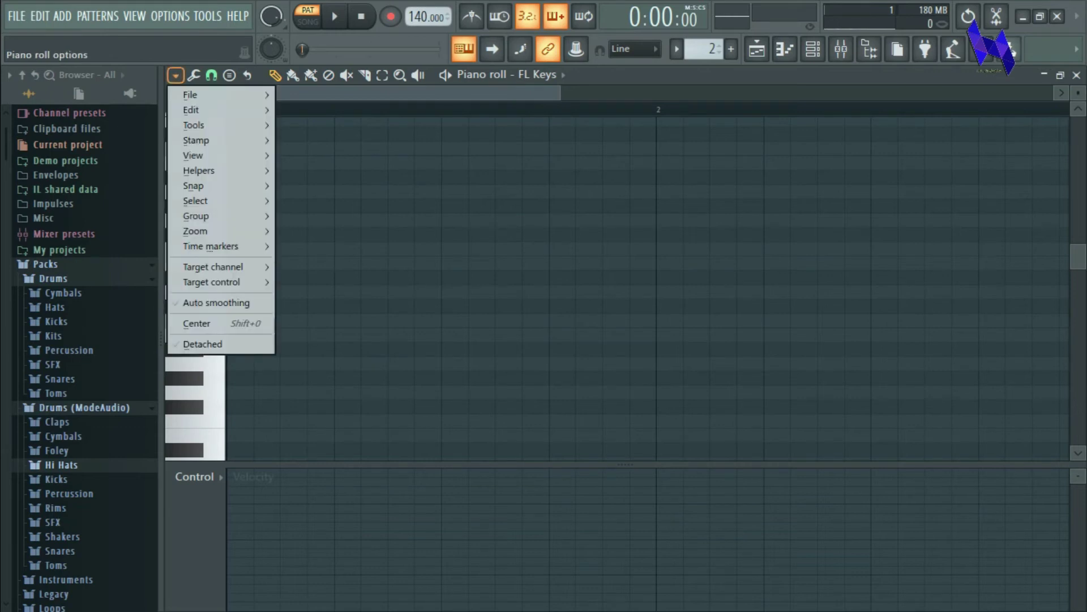
pyautogui.moveTo(221, 170)
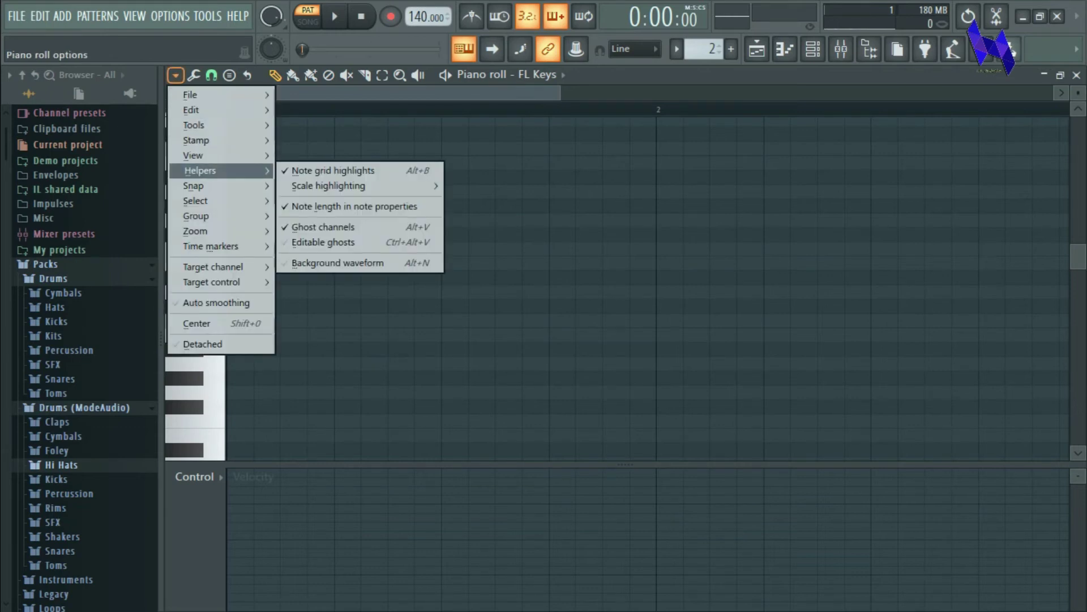
pyautogui.moveTo(340, 186)
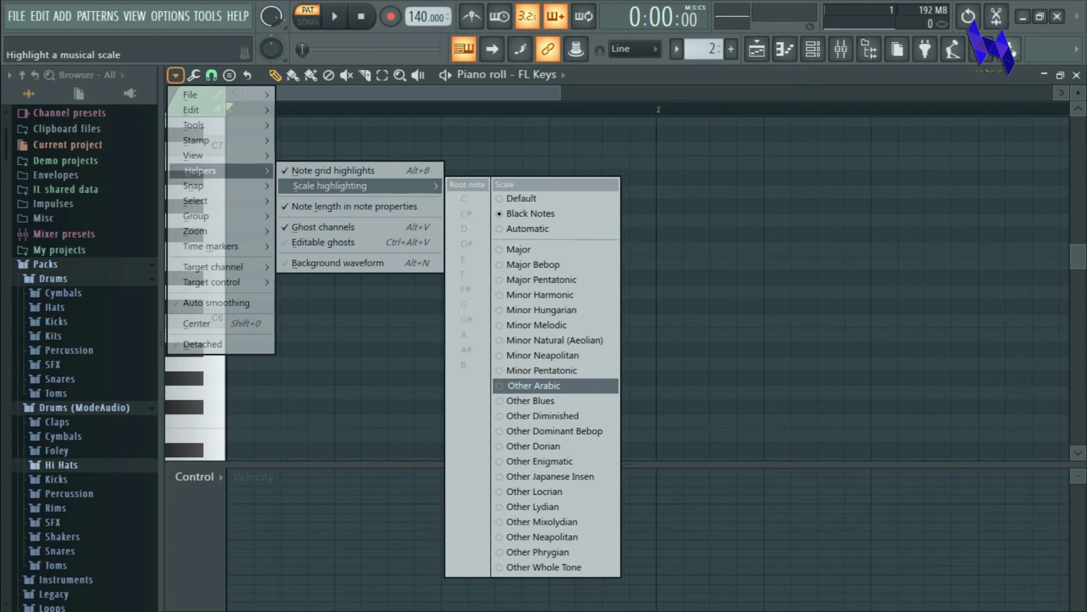
pyautogui.click(534, 386)
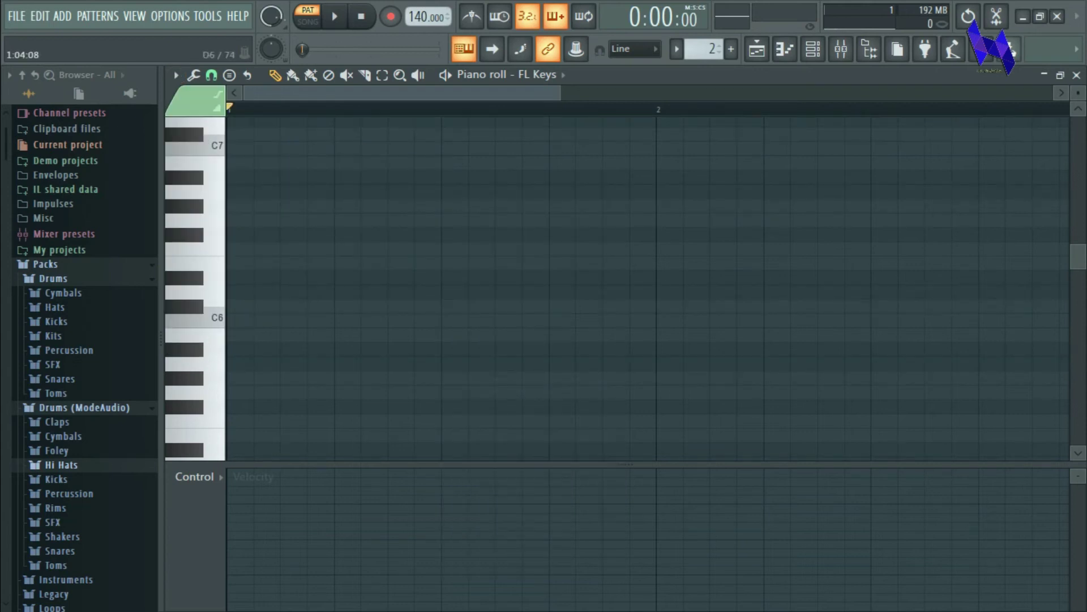
# - Set the root note of the scale highlighting to D
pyautogui.click(175, 74)
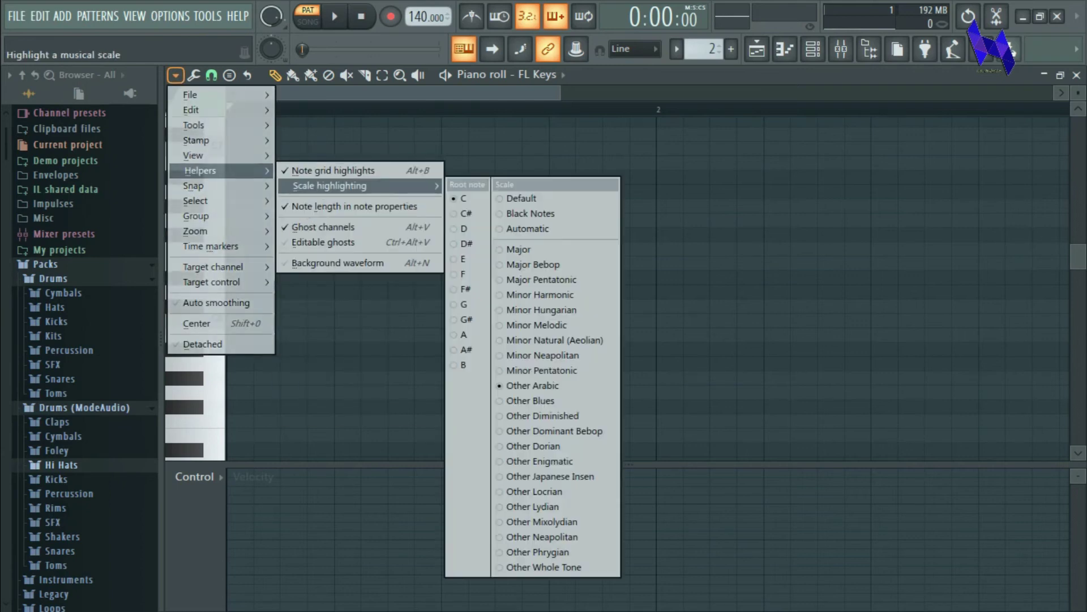
pyautogui.press('Escape')
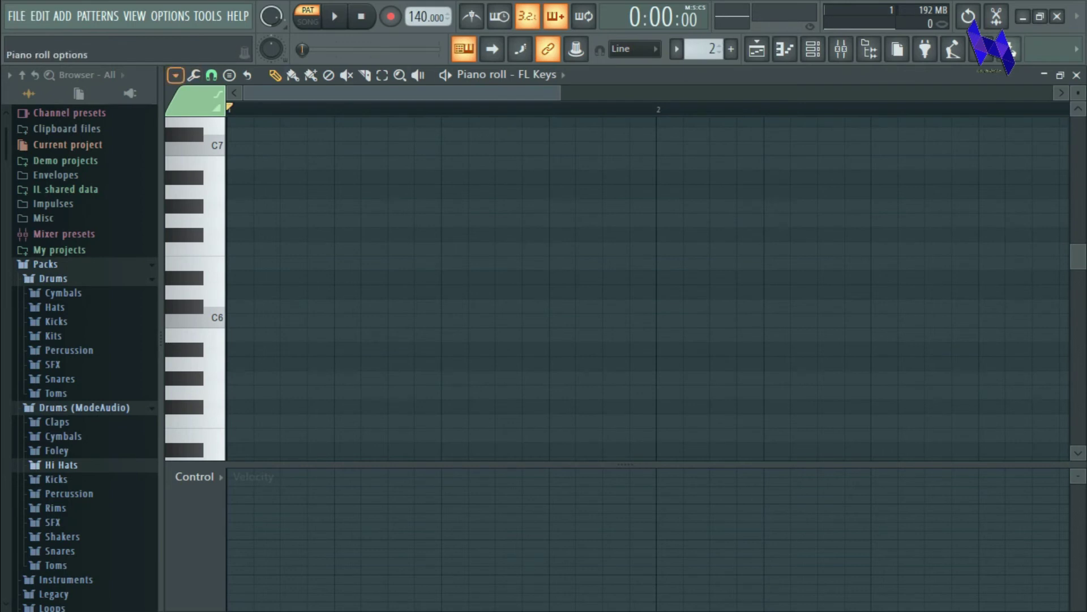
pyautogui.click(175, 75)
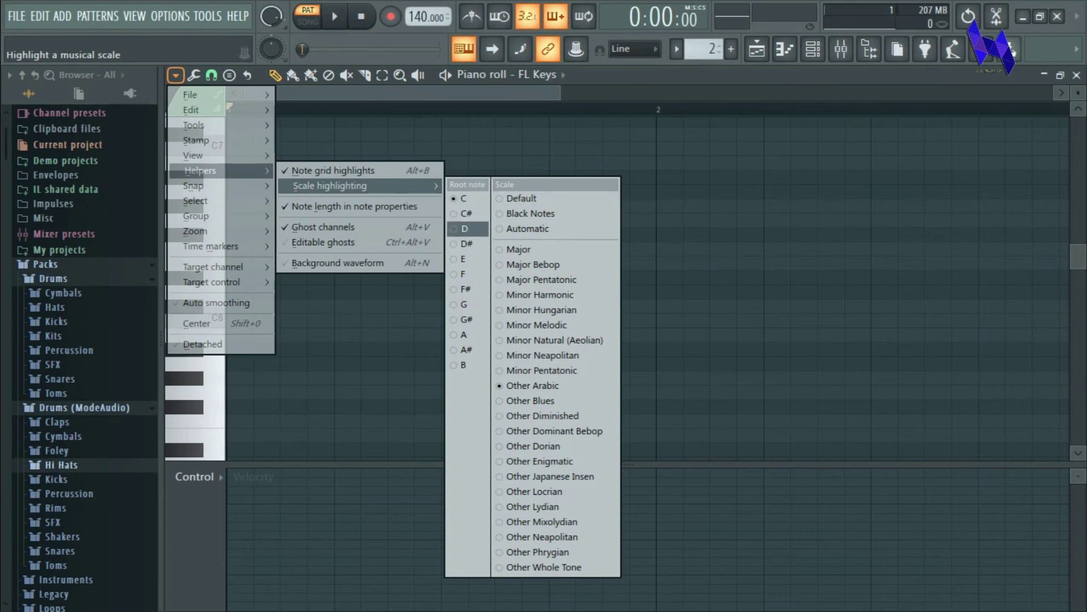
pyautogui.click(465, 228)
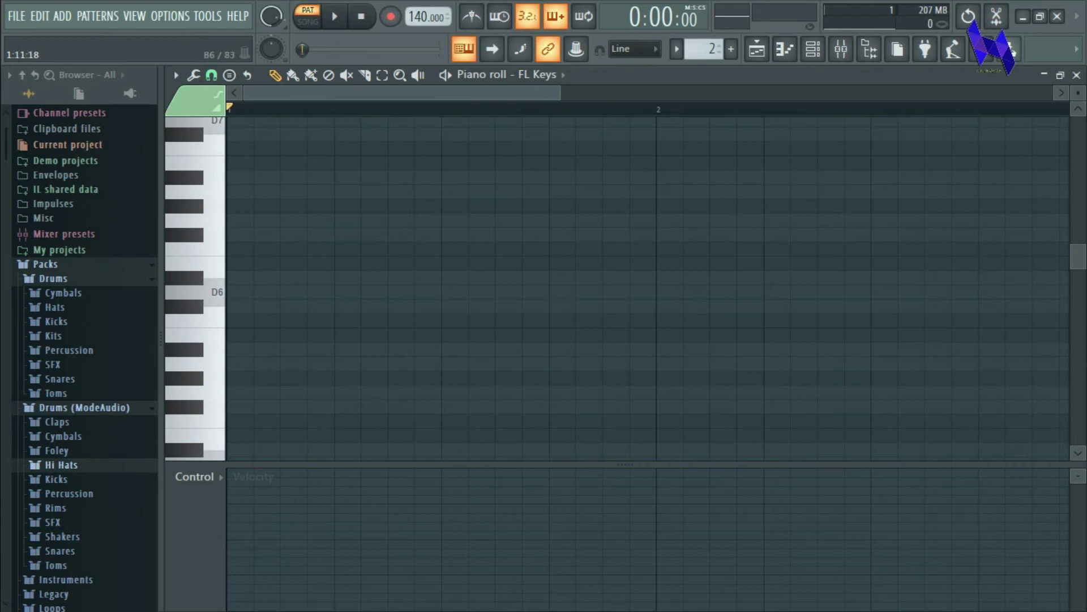
# - From the start of bar 1, place consecutive one-step notes D6, D#6, F#6, G6, A6, A#6, C#7, D7, D#7 and F#7
pyautogui.click(235, 292)
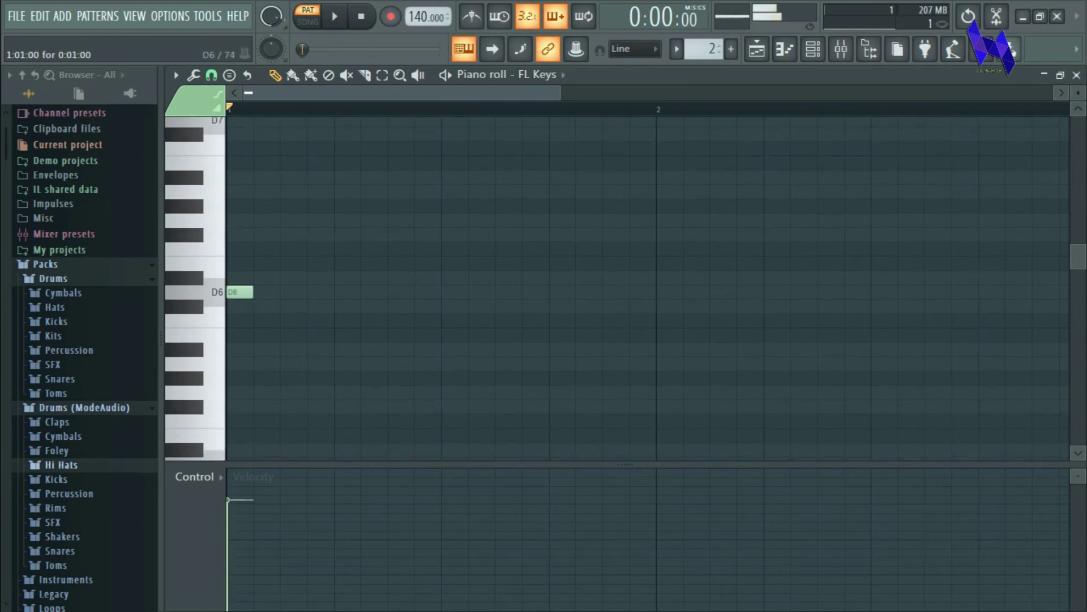
pyautogui.click(261, 278)
pyautogui.click(289, 234)
pyautogui.click(316, 220)
pyautogui.click(343, 191)
pyautogui.scroll(1, 345, 227)
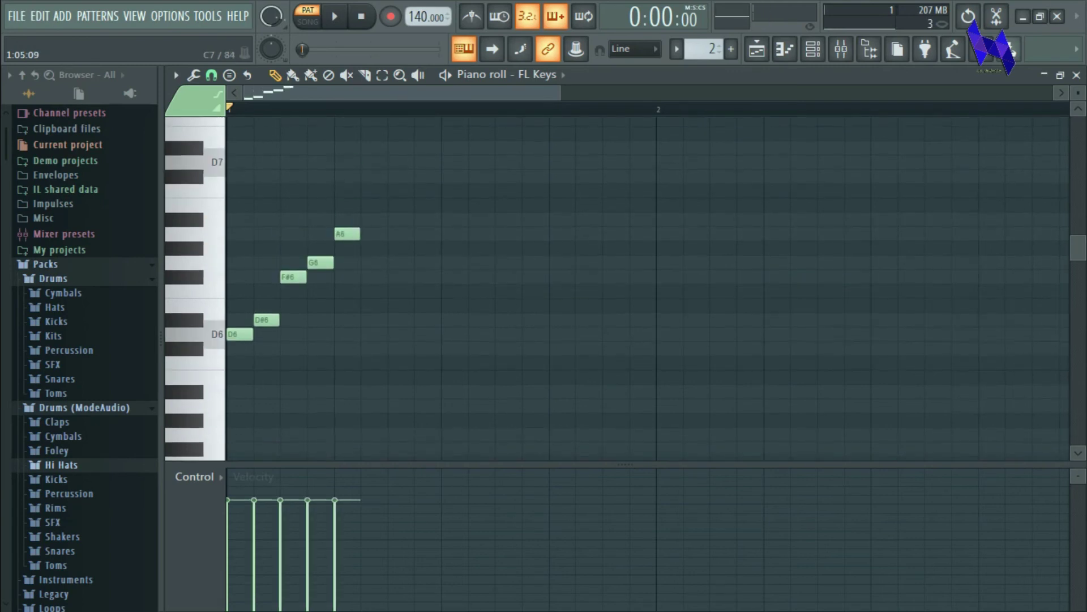
pyautogui.click(373, 221)
pyautogui.click(396, 177)
pyautogui.click(423, 163)
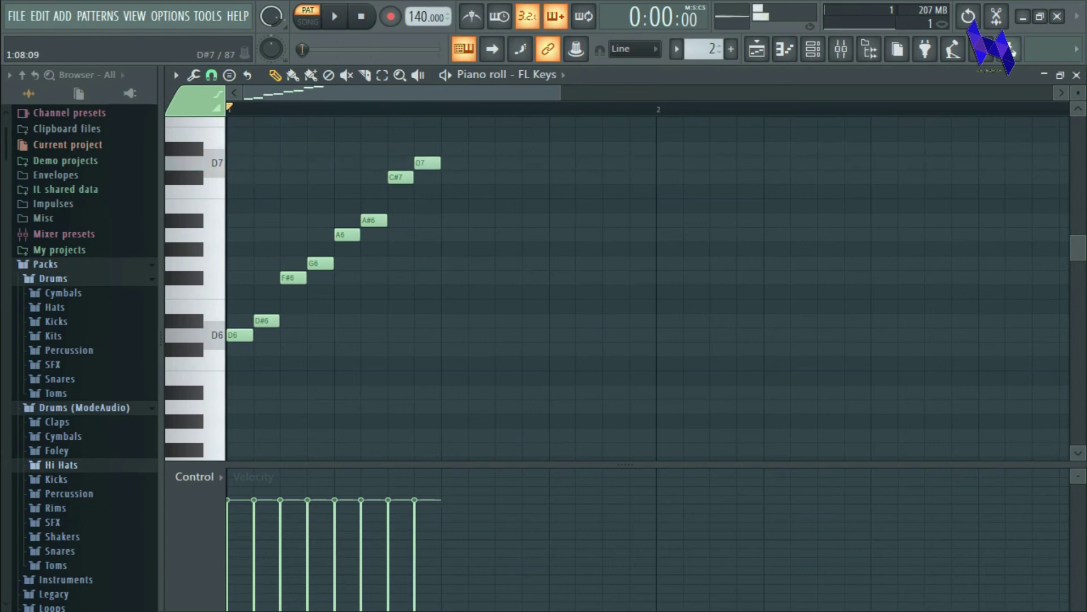
pyautogui.click(449, 149)
pyautogui.scroll(1, 453, 149)
pyautogui.click(476, 149)
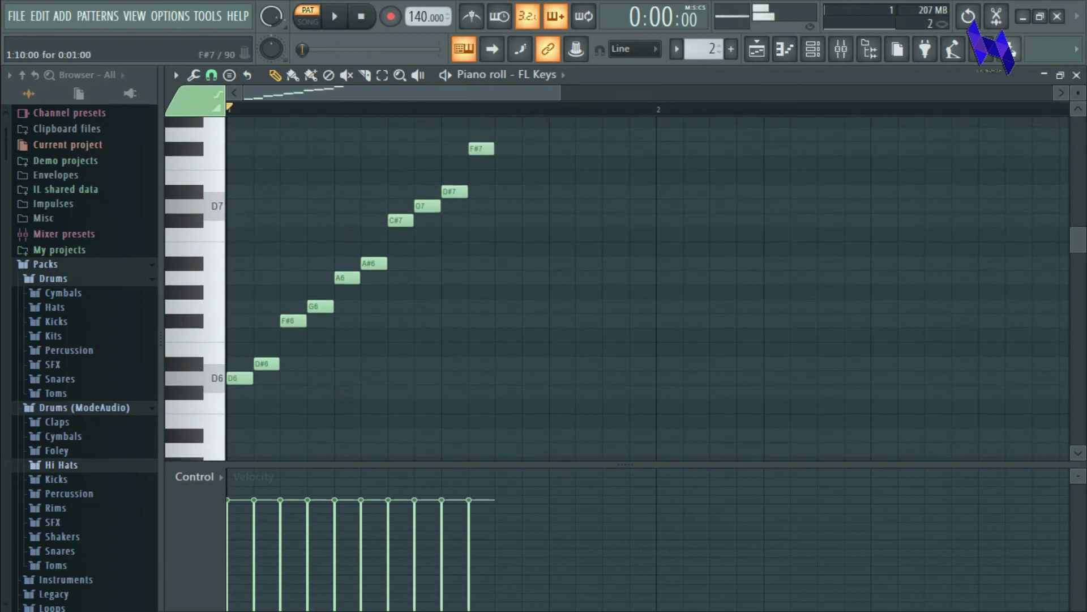
# - Continue the melody to the end of bar 1 with one-step notes D#7, C#7, A#6, A6, G6 and F#6, and play it
pyautogui.scroll(1, 478, 148)
pyautogui.click(502, 235)
pyautogui.click(529, 264)
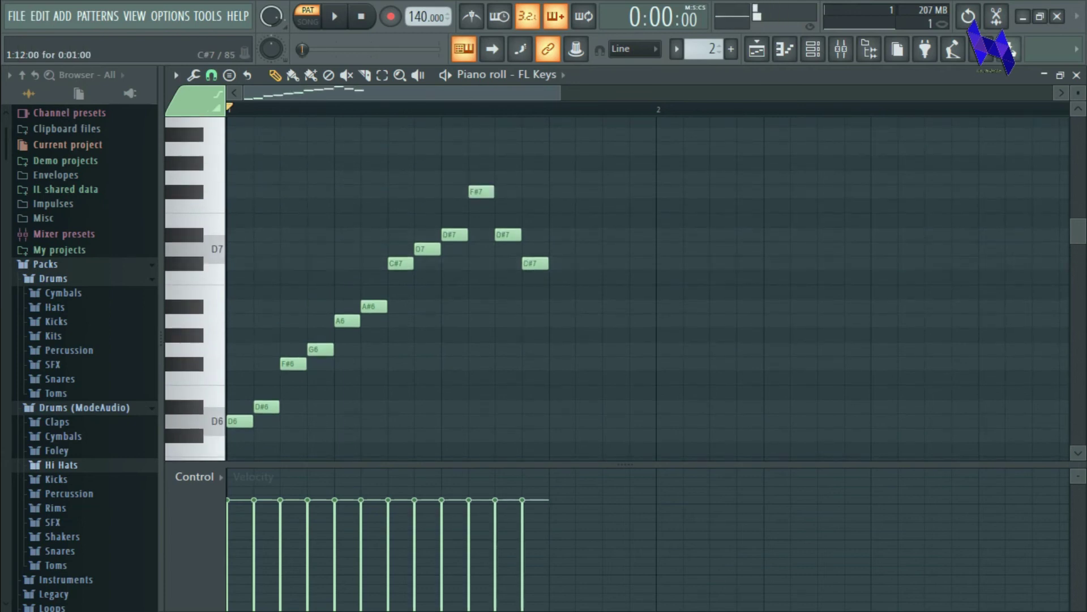
pyautogui.click(557, 306)
pyautogui.click(582, 321)
pyautogui.click(610, 349)
pyautogui.click(636, 364)
pyautogui.click(335, 16)
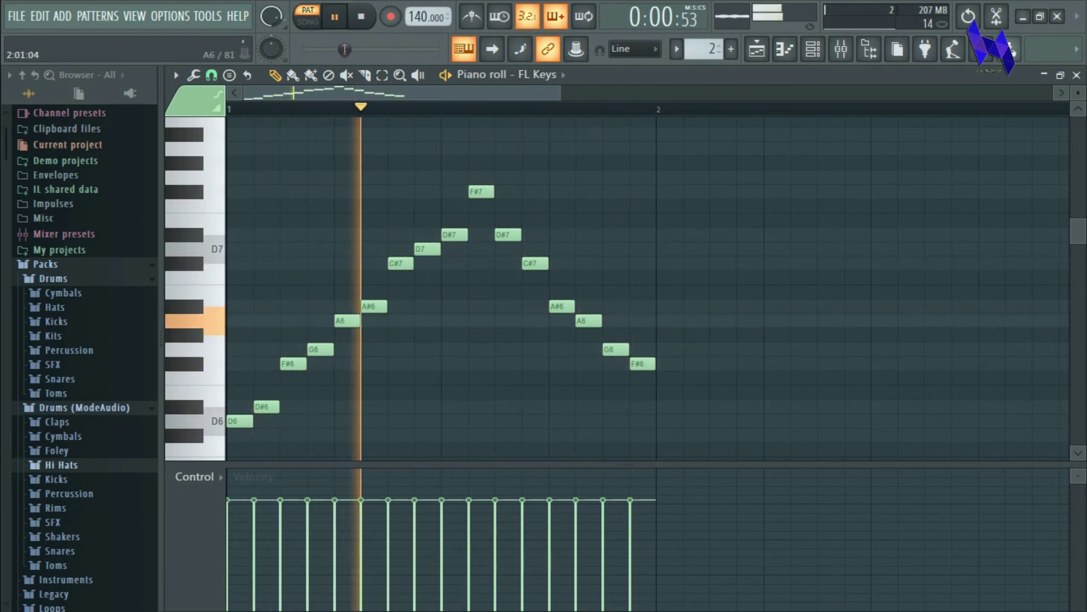
# - From the start of bar 2, add one-step notes A6, A#6, C#7, D7, D#7, F#7, D#7, F#7 and A7 during playback, and stop it
pyautogui.click(667, 321)
pyautogui.click(690, 306)
pyautogui.click(723, 264)
pyautogui.click(750, 249)
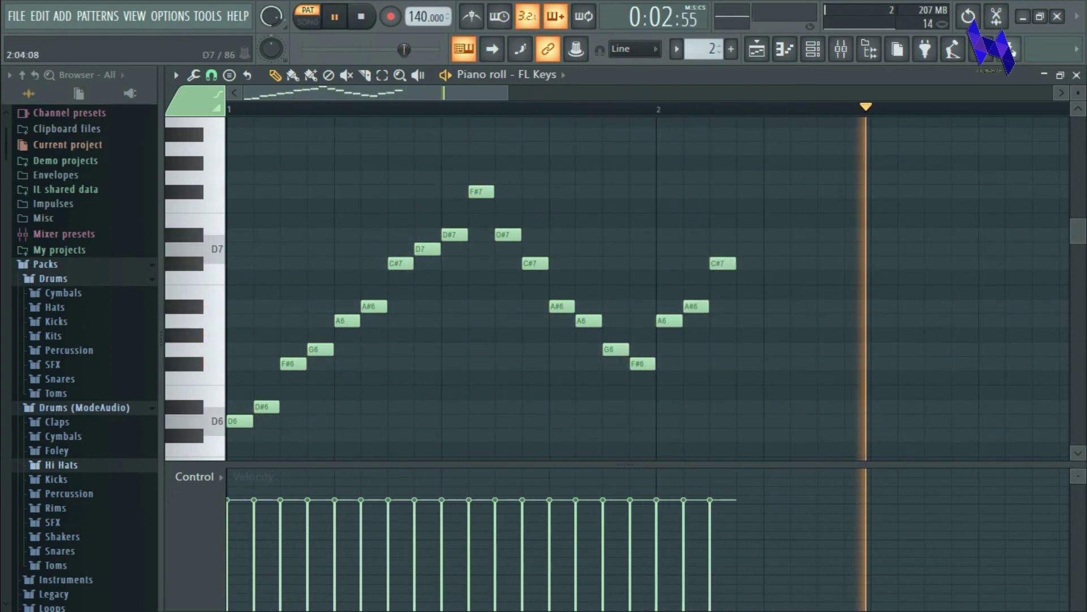
pyautogui.click(776, 234)
pyautogui.click(803, 192)
pyautogui.click(830, 235)
pyautogui.click(858, 191)
pyautogui.click(884, 148)
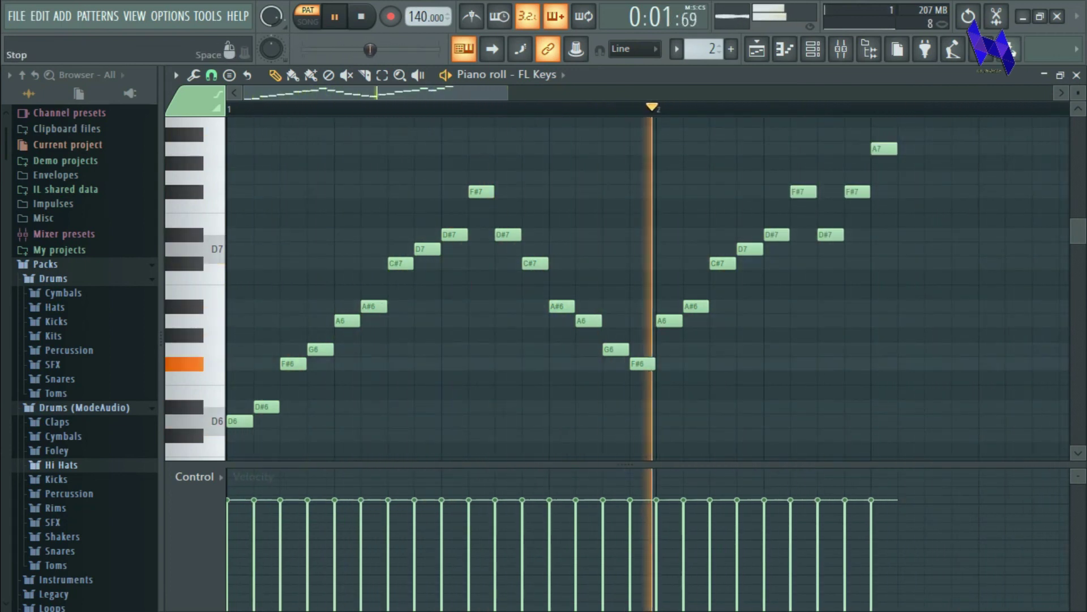
pyautogui.click(361, 17)
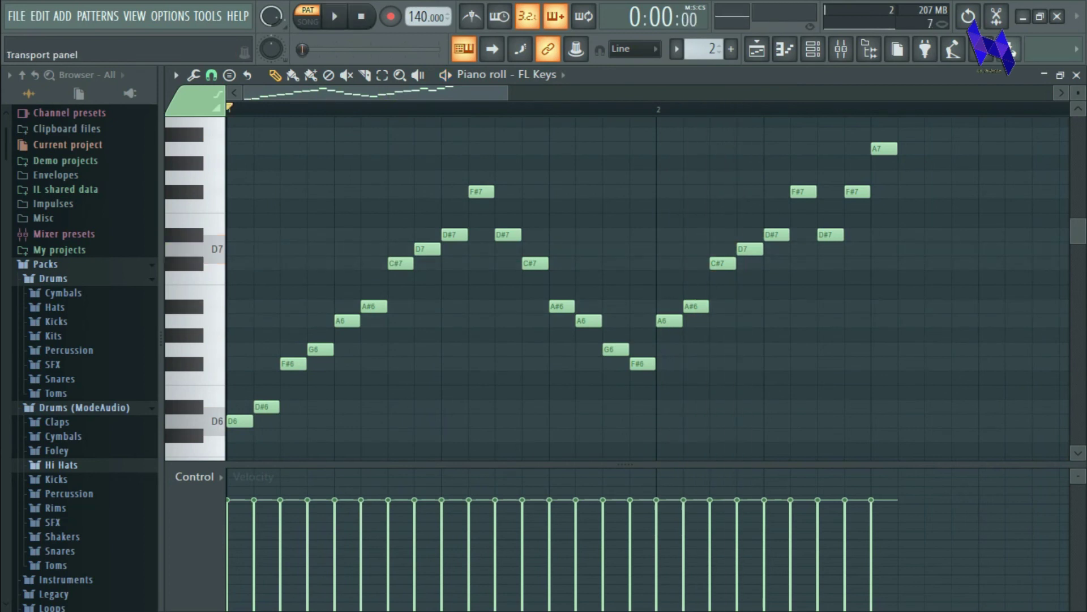
# - Delete all notes of the melody from the FL Keys piano roll
pyautogui.hotkey('ctrl', 'a')
pyautogui.press('Delete')
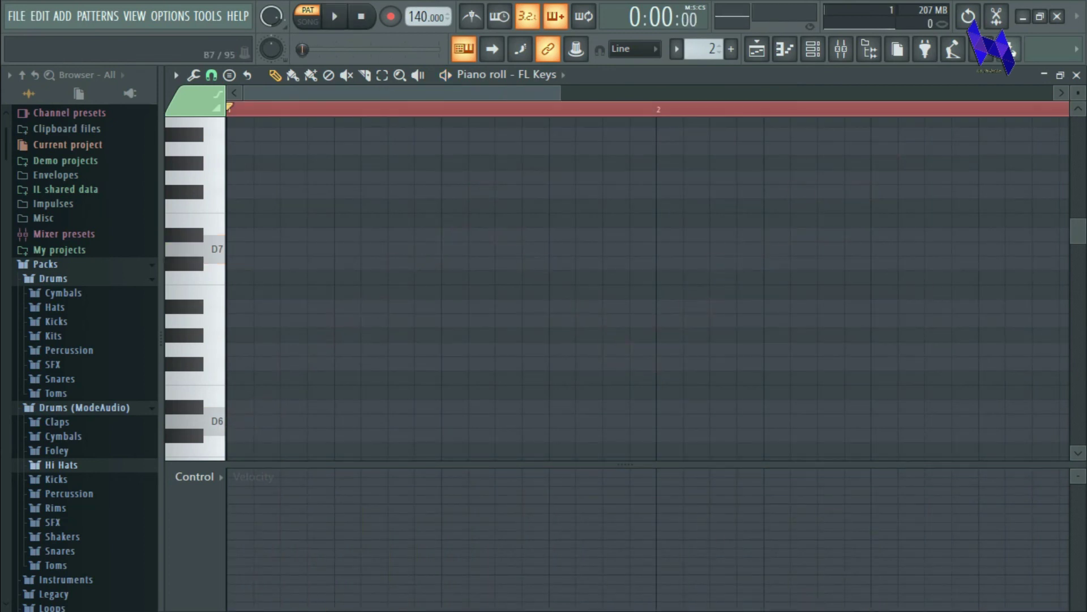
# - Set the piano roll's scale highlighting to Other Blues with root note C
pyautogui.click(176, 75)
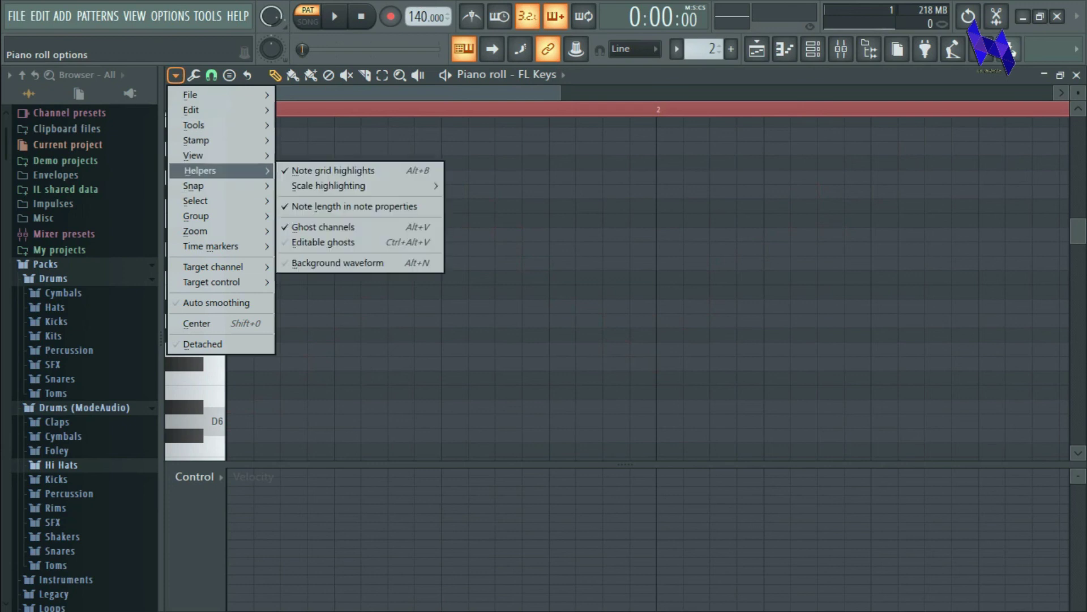
pyautogui.moveTo(331, 186)
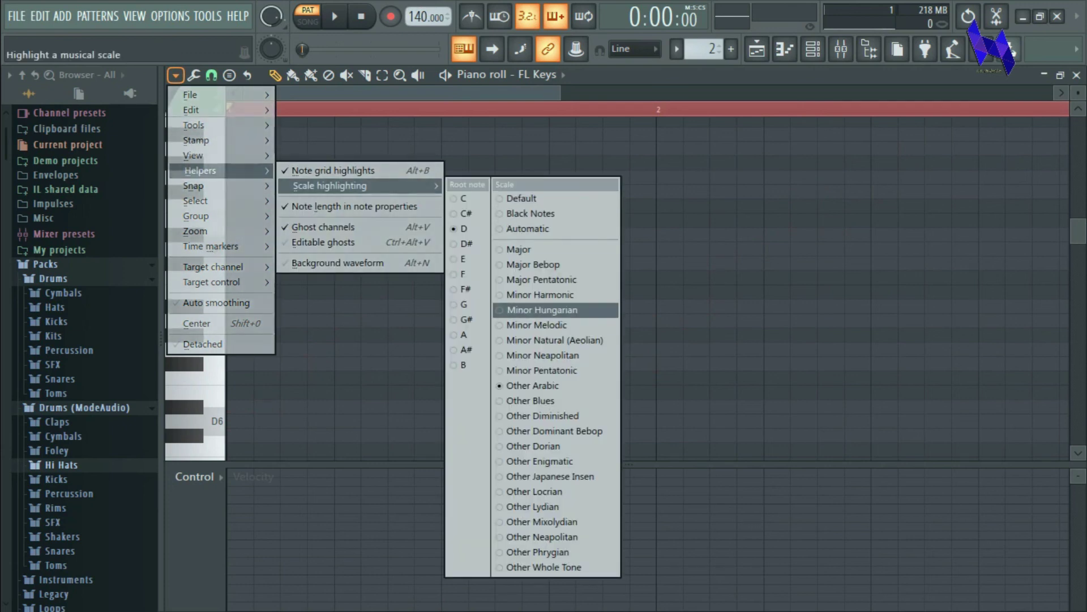
pyautogui.click(533, 400)
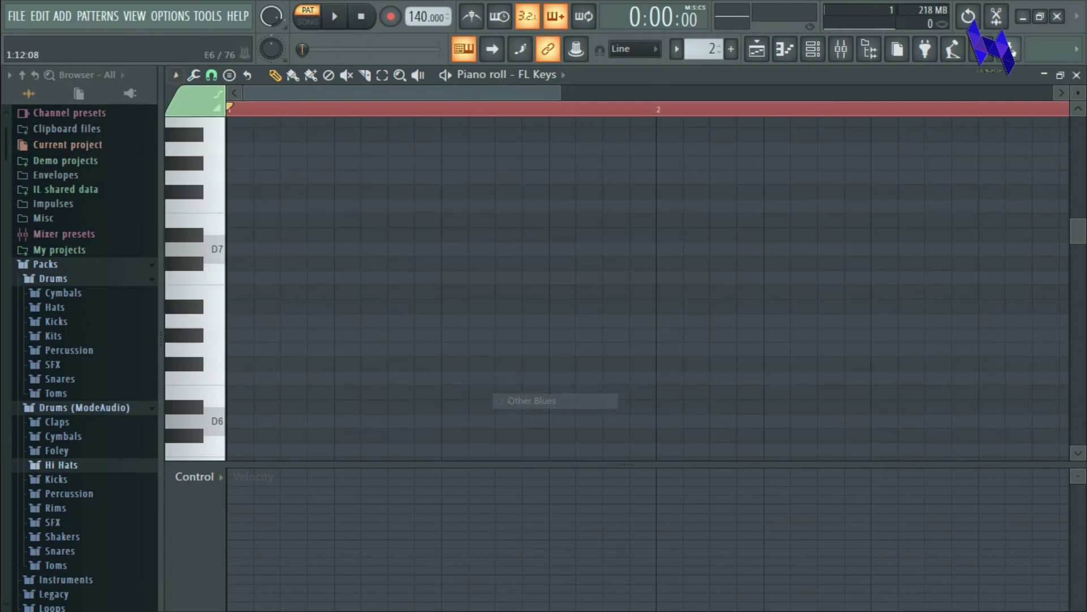
pyautogui.click(175, 75)
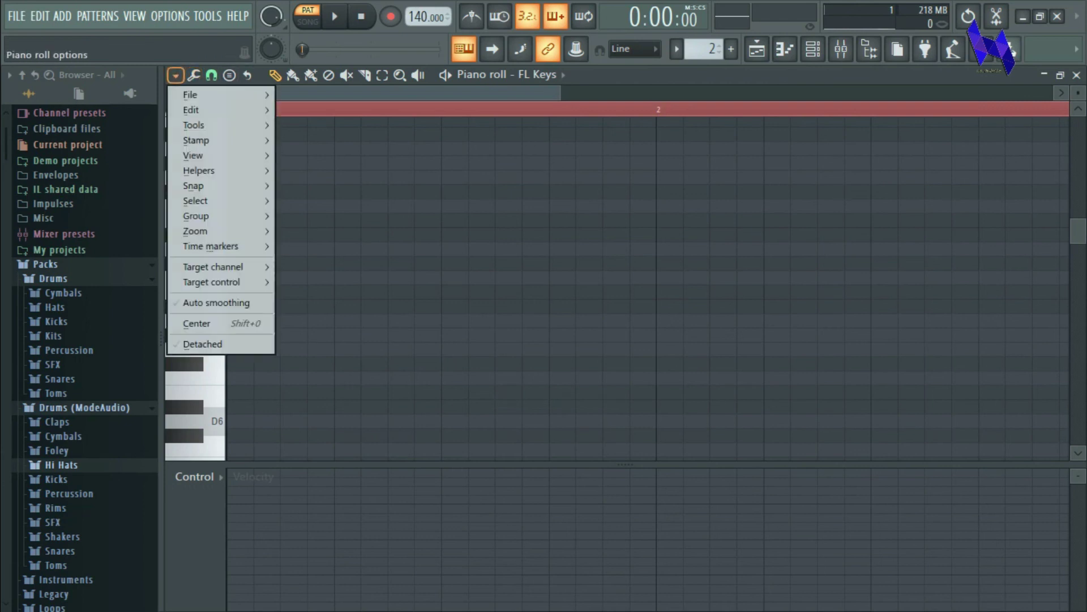
pyautogui.moveTo(204, 171)
pyautogui.moveTo(339, 185)
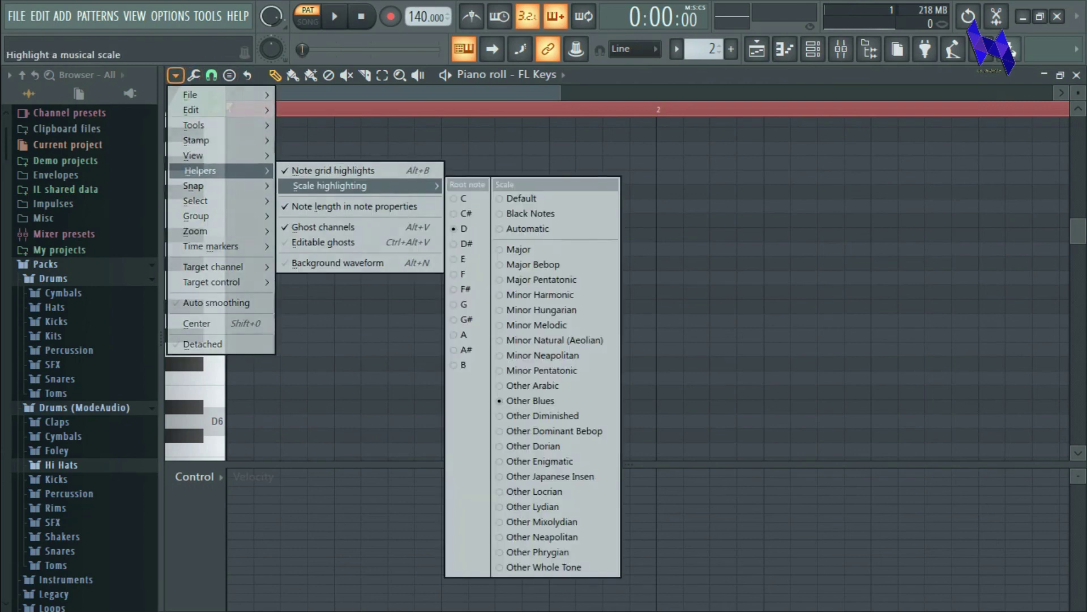
pyautogui.click(466, 198)
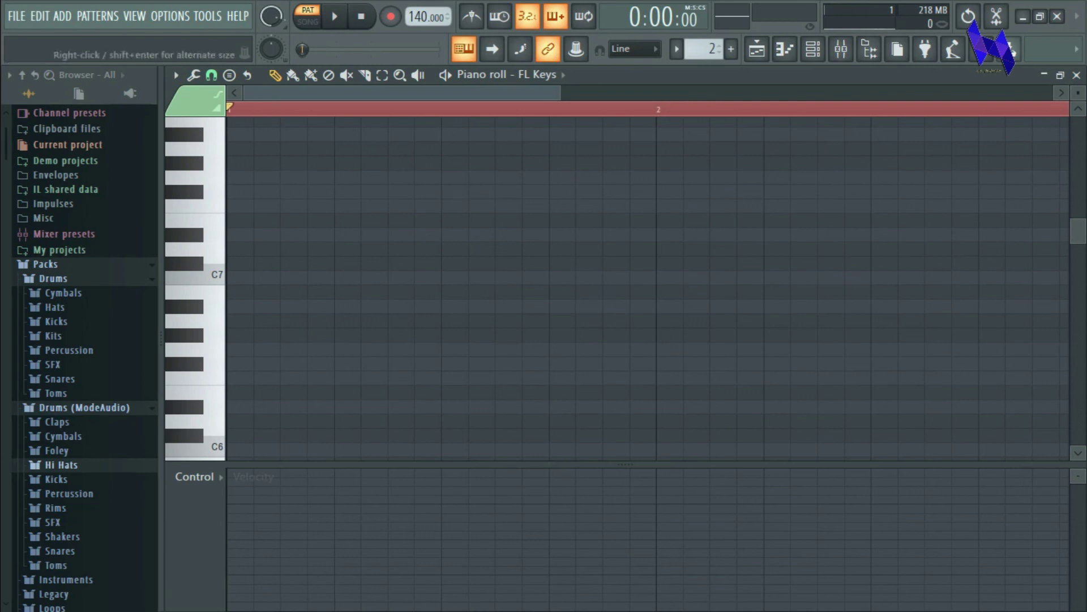
# - From the start of bar 1, place two-step notes C6, D#6 and F6, followed by a four-step F#6
pyautogui.scroll(-2, 288, 392)
pyautogui.click(233, 363)
pyautogui.moveTo(252, 363); pyautogui.dragTo(278, 364)
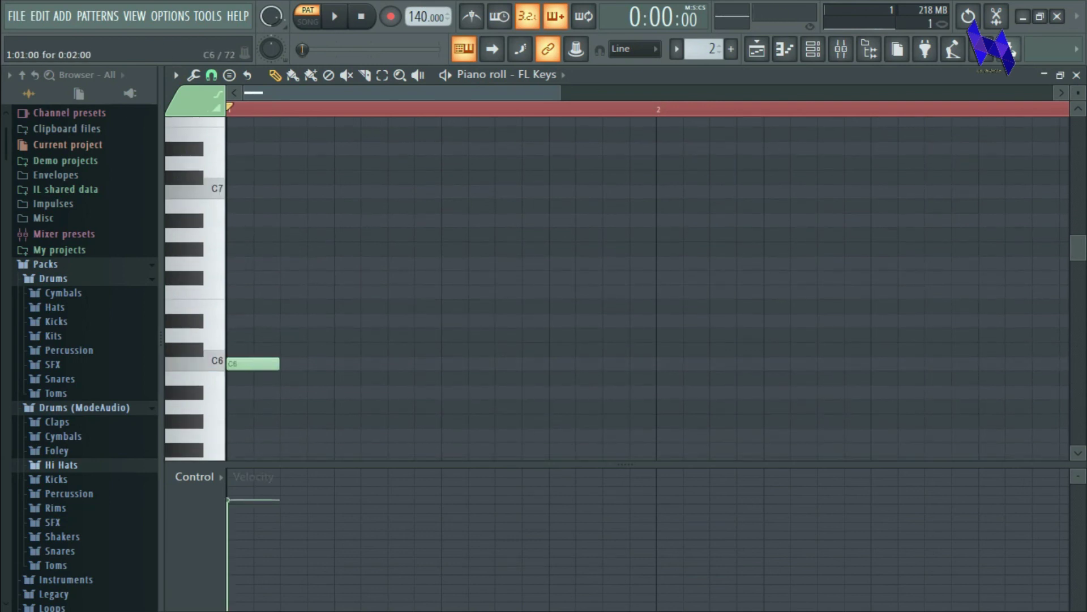
pyautogui.click(293, 320)
pyautogui.click(348, 291)
pyautogui.click(396, 277)
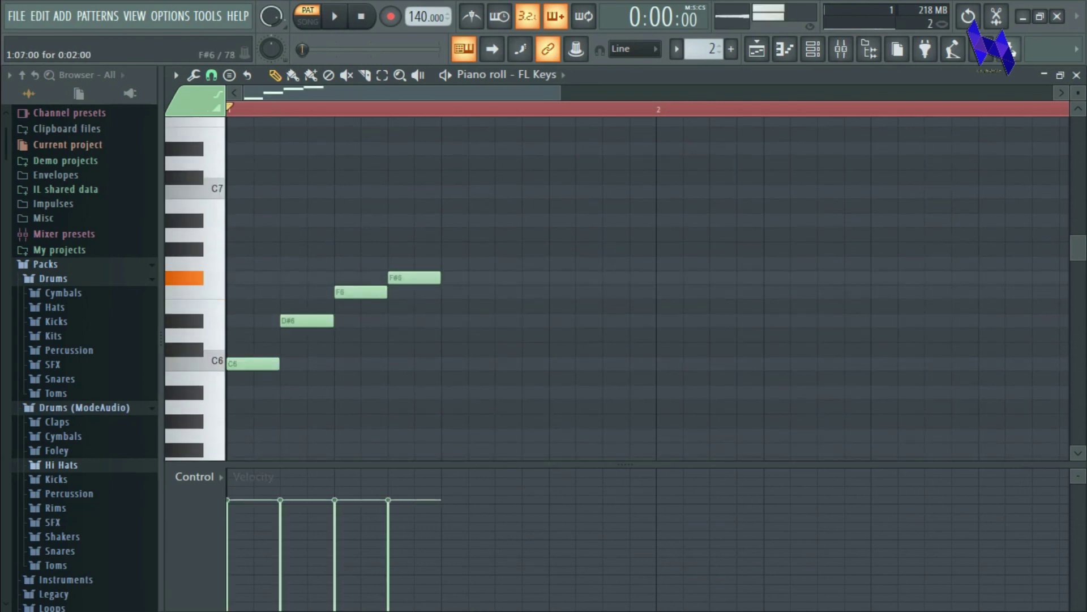
pyautogui.moveTo(442, 278); pyautogui.dragTo(494, 278)
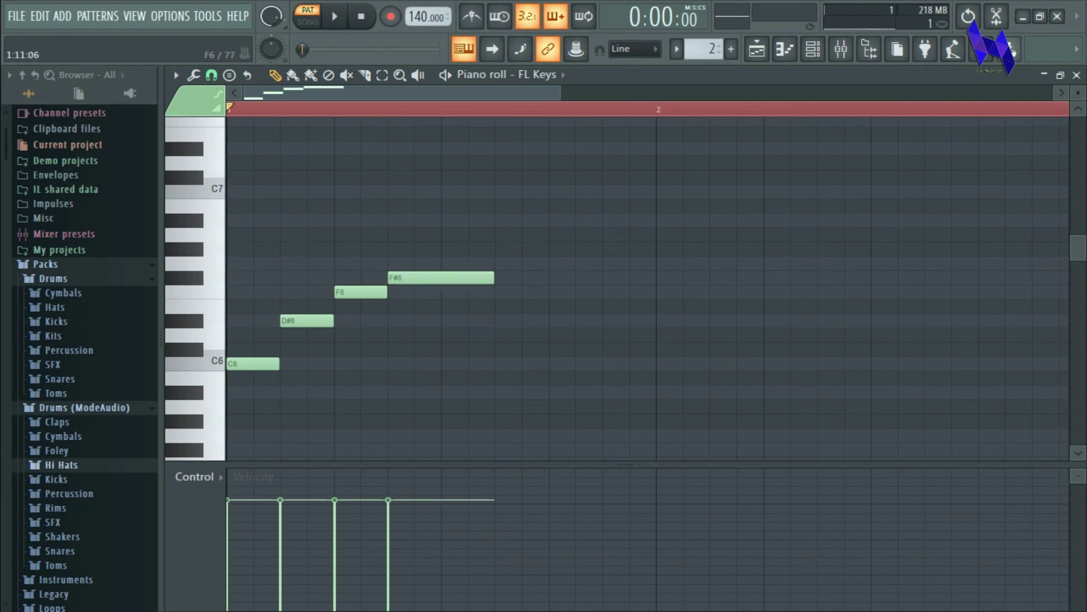
# - Fill the rest of bar 1 with a two-step F6 and one-step notes D#6, C6, D#6 and F6
pyautogui.click(501, 292)
pyautogui.moveTo(601, 291); pyautogui.dragTo(549, 291)
pyautogui.click(558, 277)
pyautogui.rightClick(561, 278)
pyautogui.click(561, 321)
pyautogui.moveTo(600, 321); pyautogui.dragTo(575, 320)
pyautogui.click(585, 363)
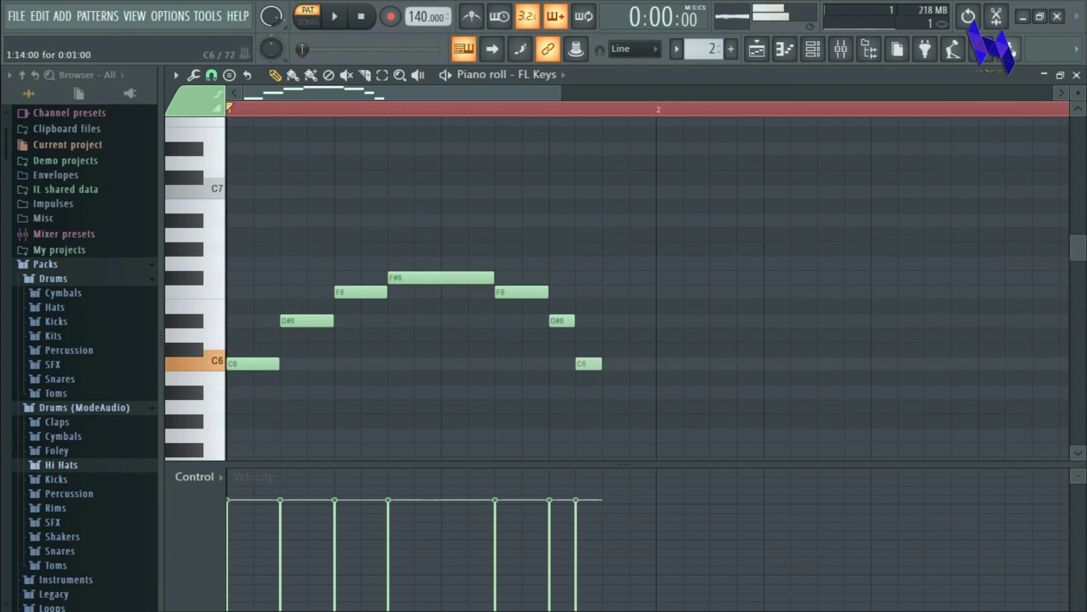
pyautogui.click(609, 320)
pyautogui.click(635, 292)
# - Play the pattern, add one-step notes D#6 and C6 at the start of bar 2, and stop playback
pyautogui.press('space')
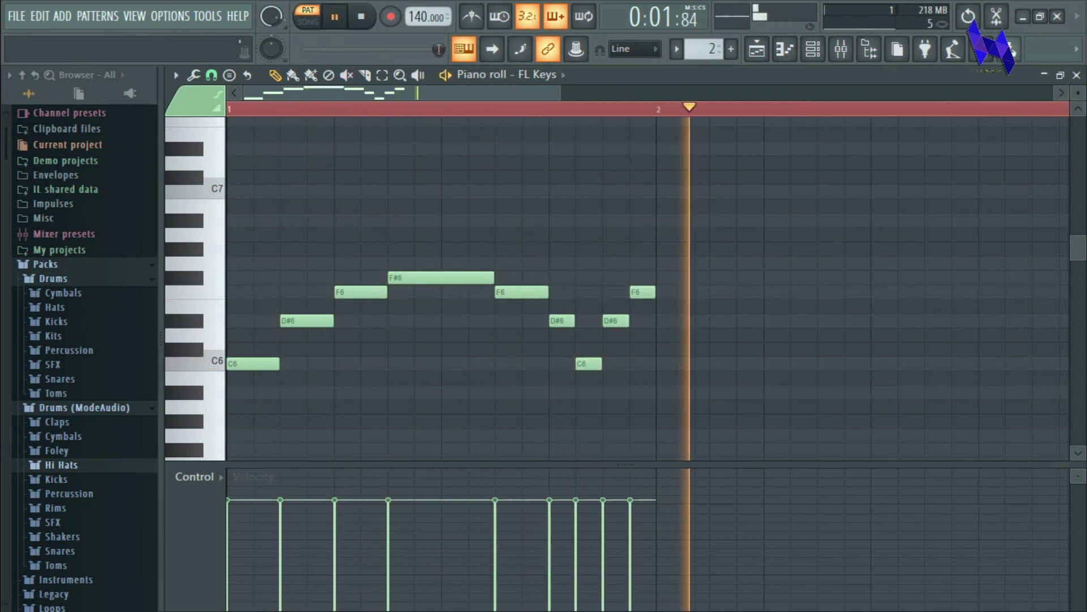
pyautogui.click(664, 321)
pyautogui.click(691, 363)
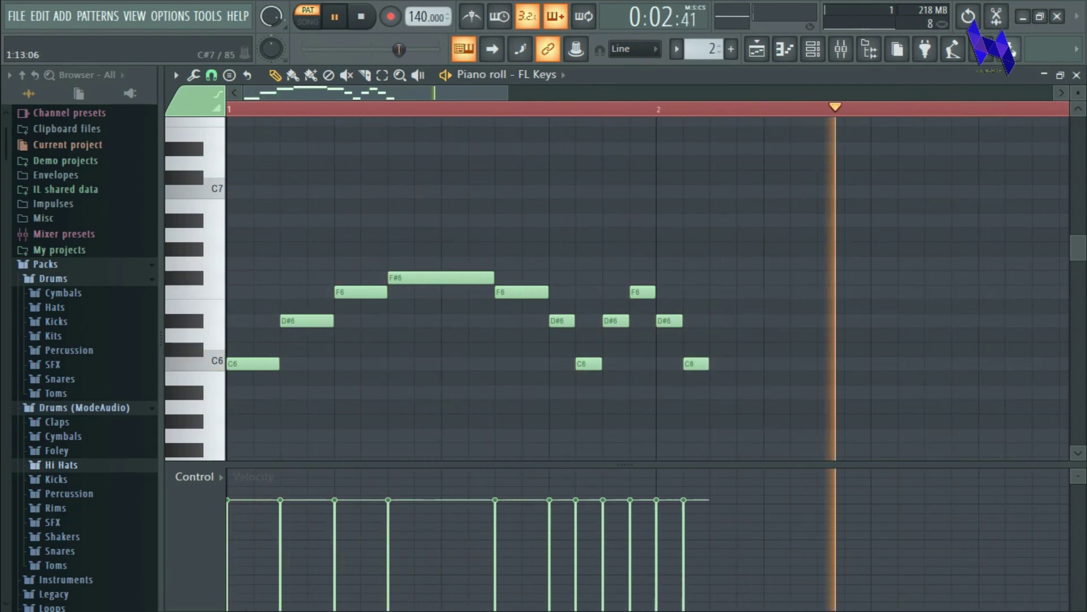
pyautogui.press('space')
# - Erase the blues melody note by note, from the first C6 to the last C6 in bar 2
pyautogui.scroll(3, 648, 289)
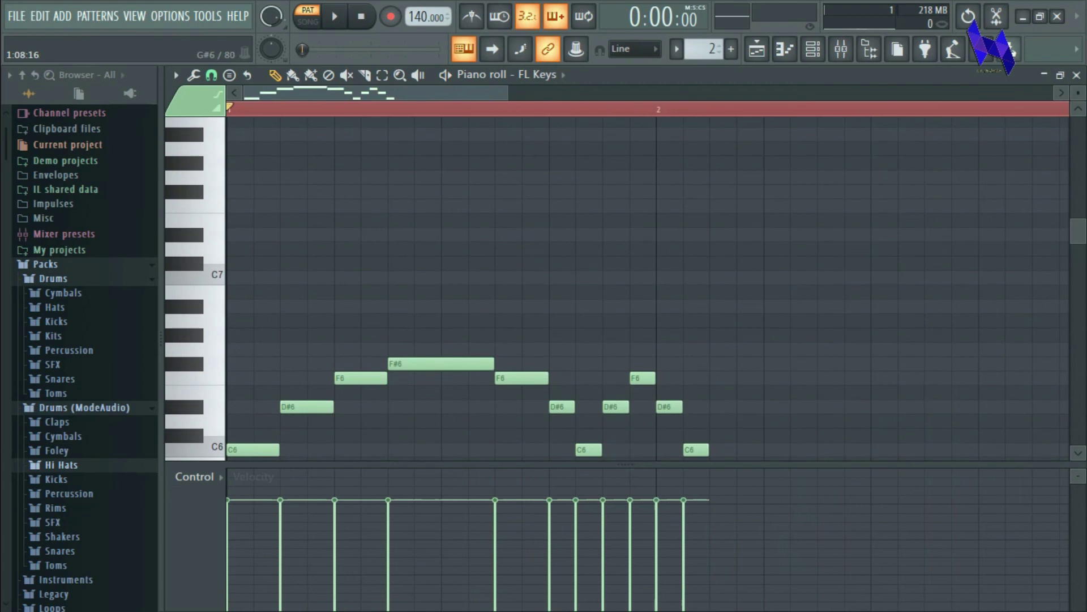
pyautogui.rightClick(263, 449)
pyautogui.rightClick(306, 407)
pyautogui.rightClick(361, 377)
pyautogui.rightClick(441, 364)
pyautogui.rightClick(503, 378)
pyautogui.rightClick(562, 407)
pyautogui.rightClick(589, 450)
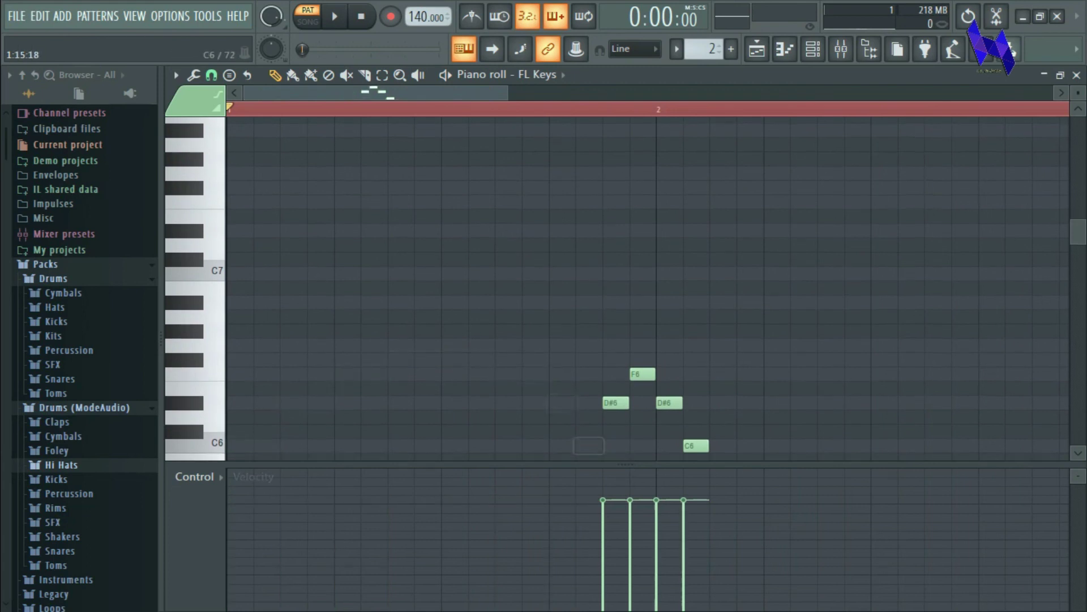
pyautogui.rightClick(617, 407)
pyautogui.rightClick(642, 378)
pyautogui.rightClick(670, 406)
pyautogui.rightClick(697, 449)
# - Open the piano roll's scale highlighting options
pyautogui.scroll(4, 697, 450)
pyautogui.scroll(-7, 623, 283)
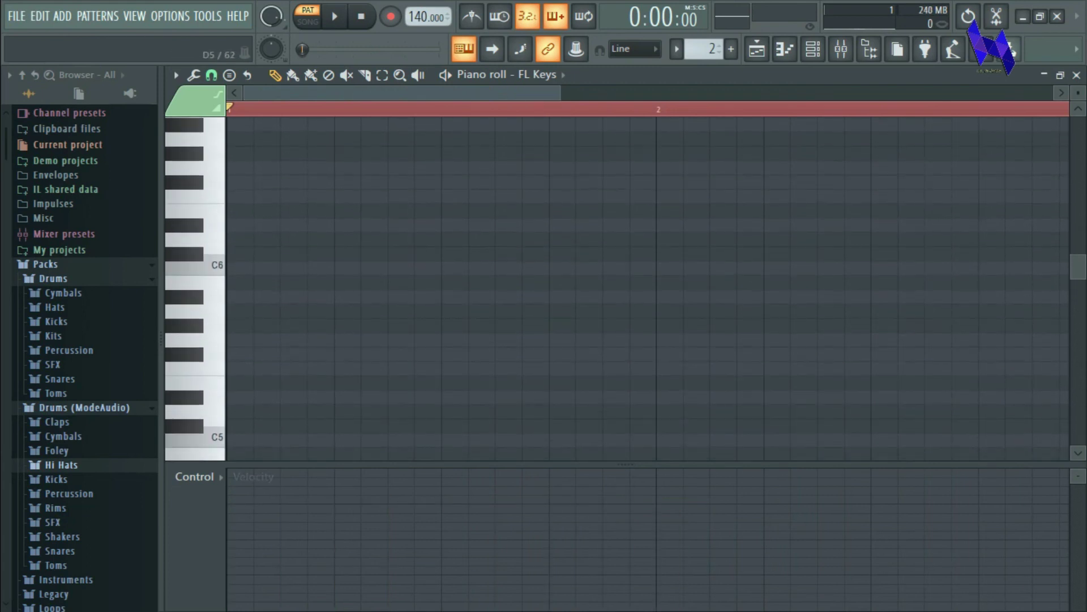
pyautogui.click(176, 74)
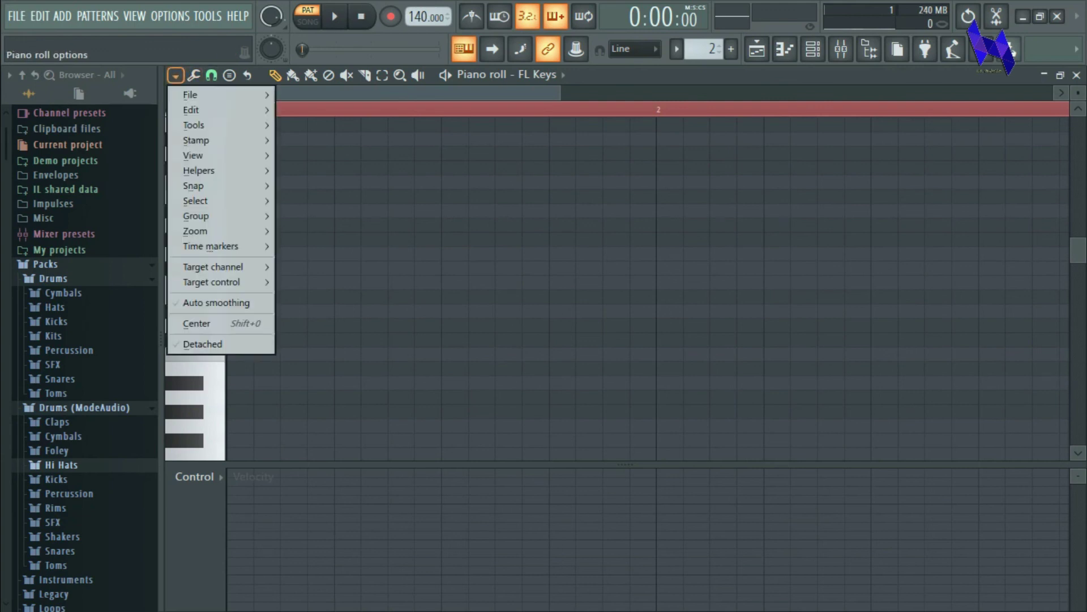
pyautogui.moveTo(200, 170)
pyautogui.moveTo(330, 185)
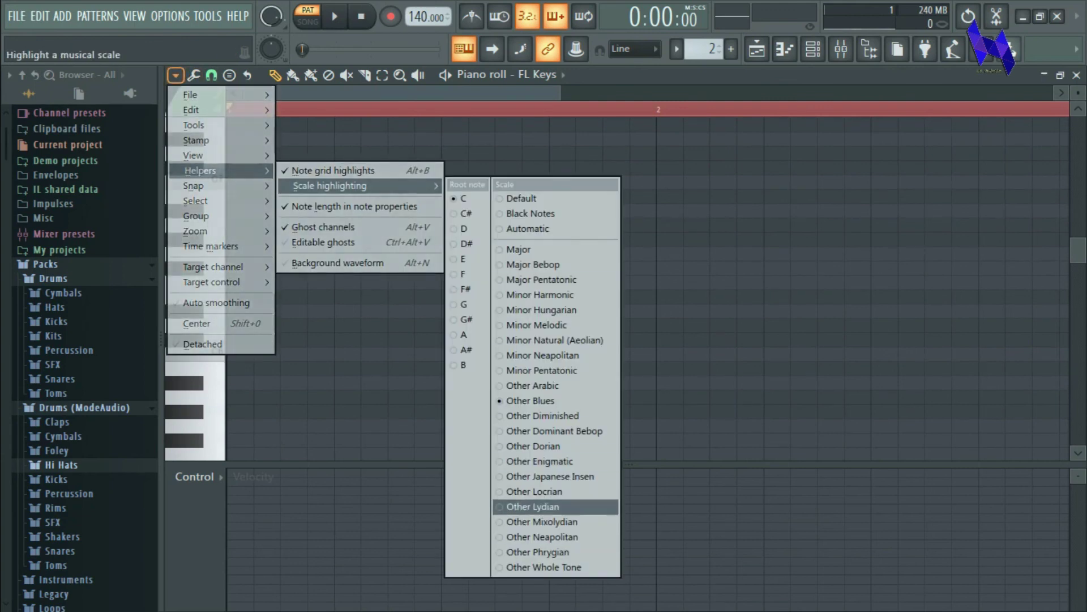